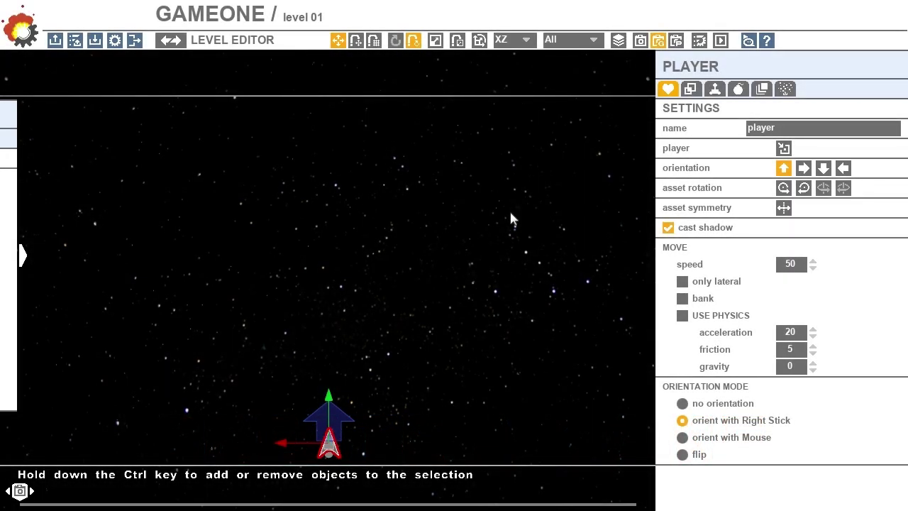
Create a vertical game named 'Bullet hell lite' that imports the 2D Geometry Assets package
click(56, 39)
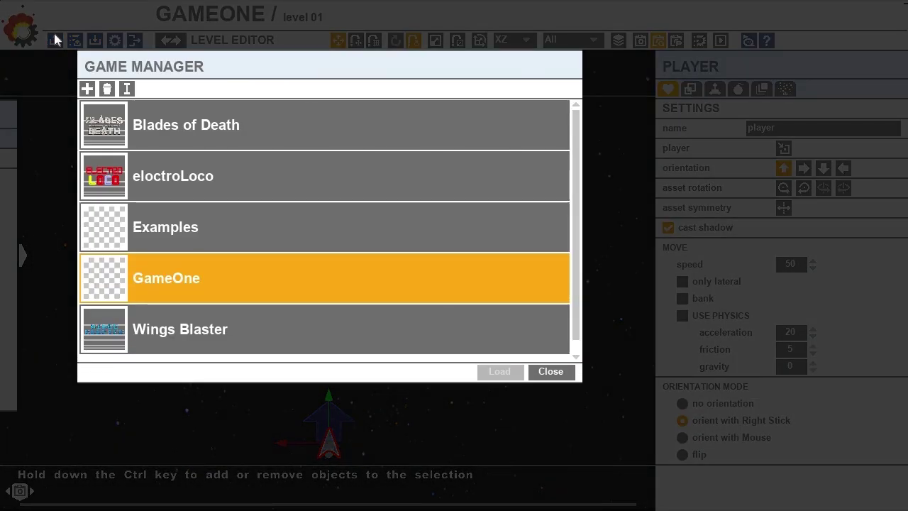
click(87, 89)
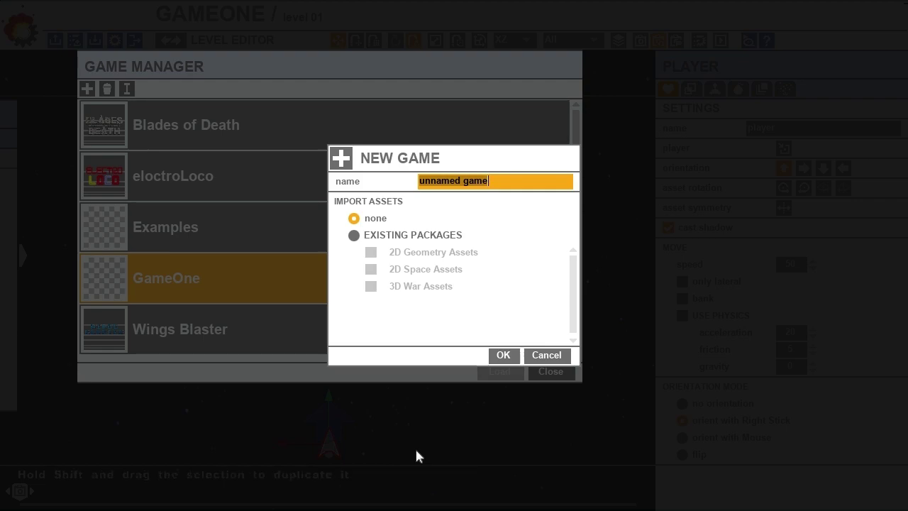
text(Bullet hell)
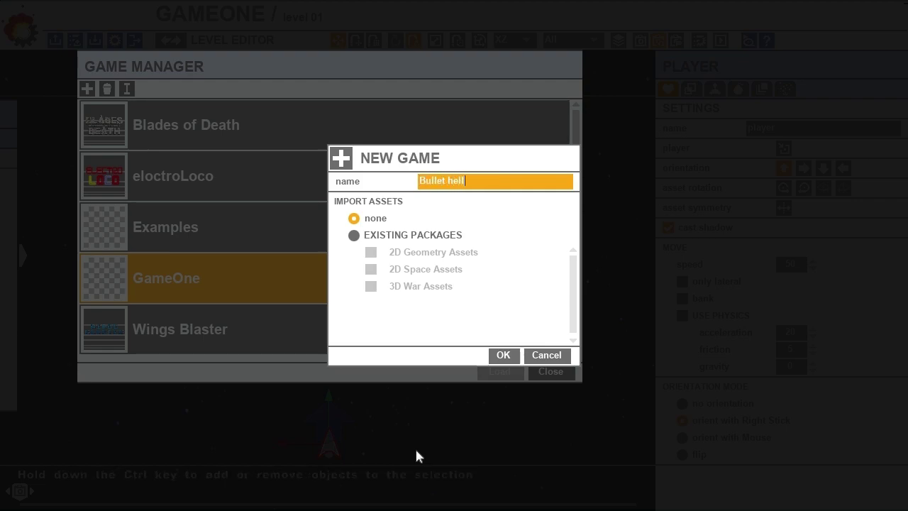
text( lite)
key(Return)
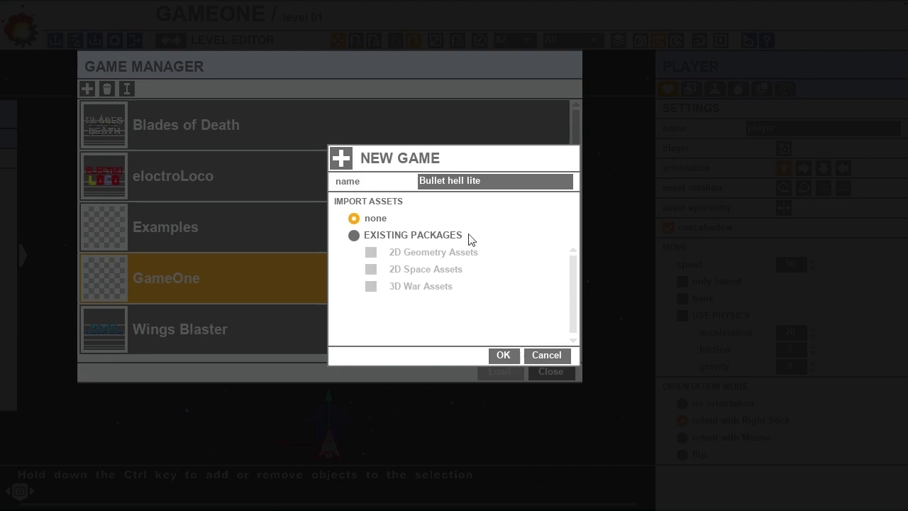
click(353, 236)
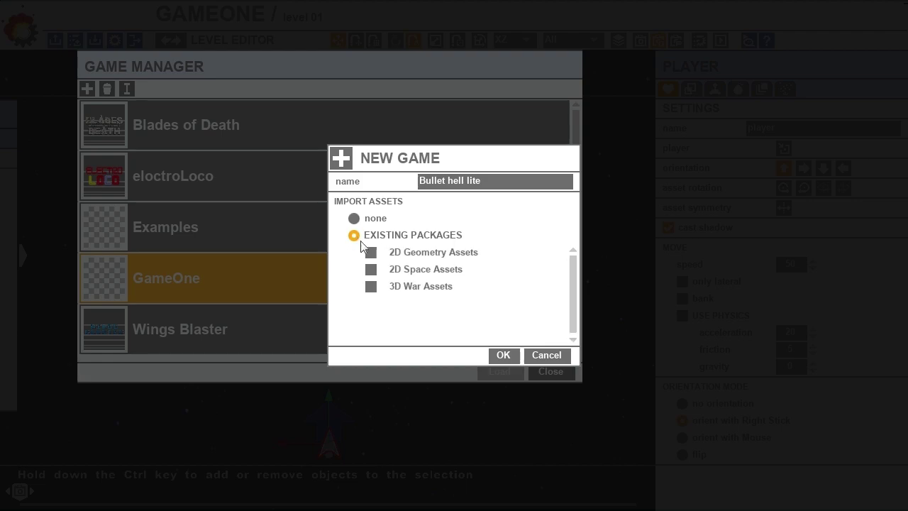
click(371, 251)
click(503, 357)
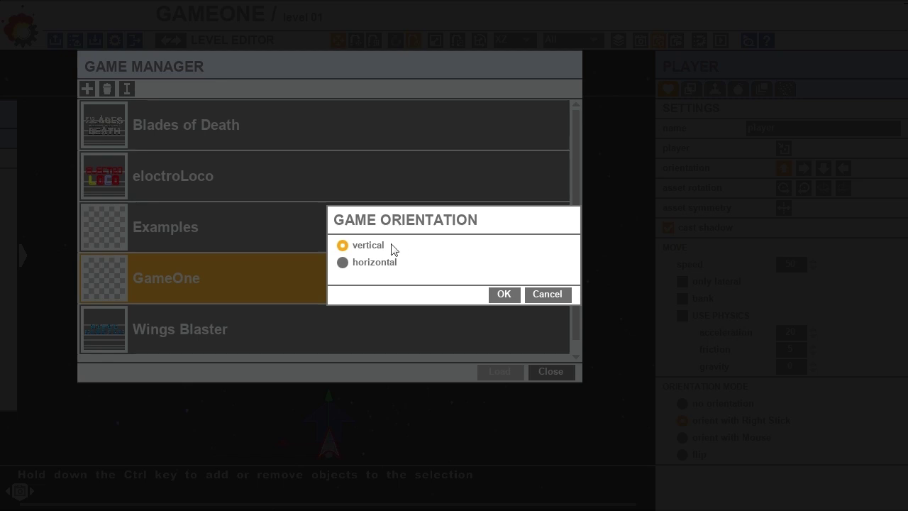
click(509, 294)
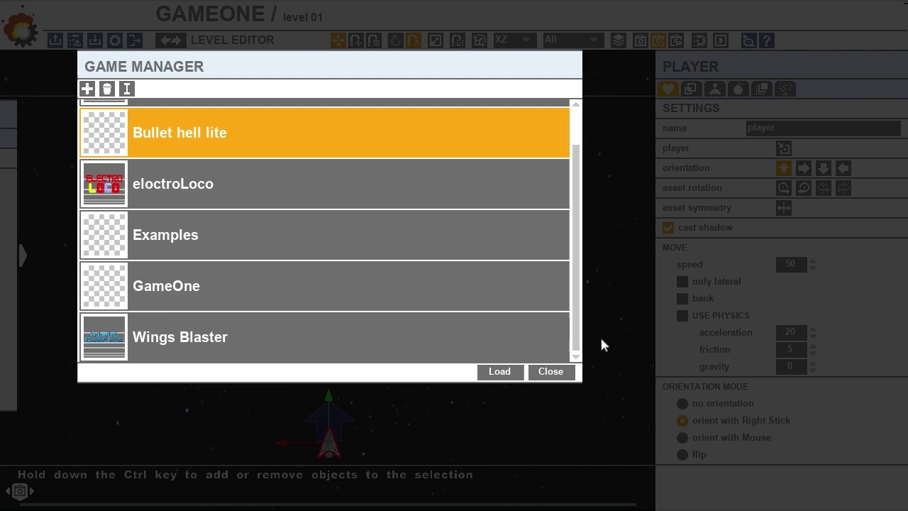
Add a level named 'level 01' to Bullet hell lite and open it for editing
scroll(575, 319, up, 1)
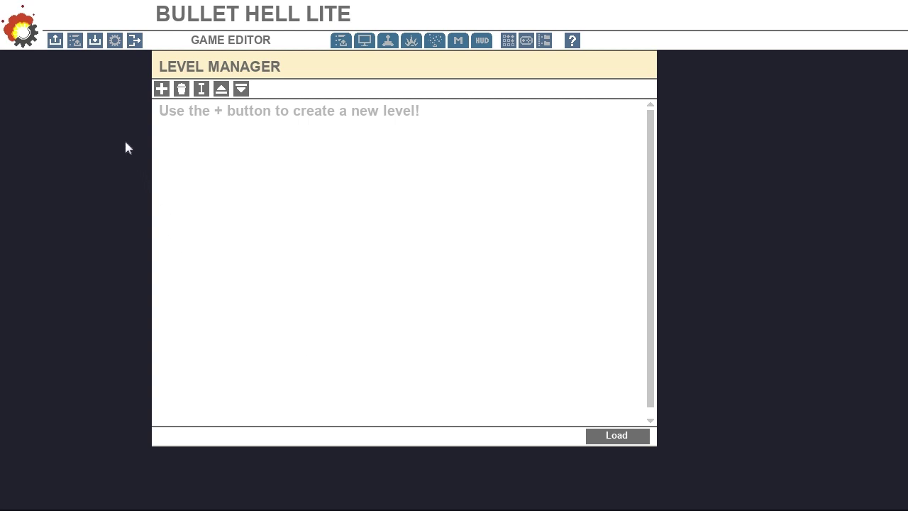
click(160, 89)
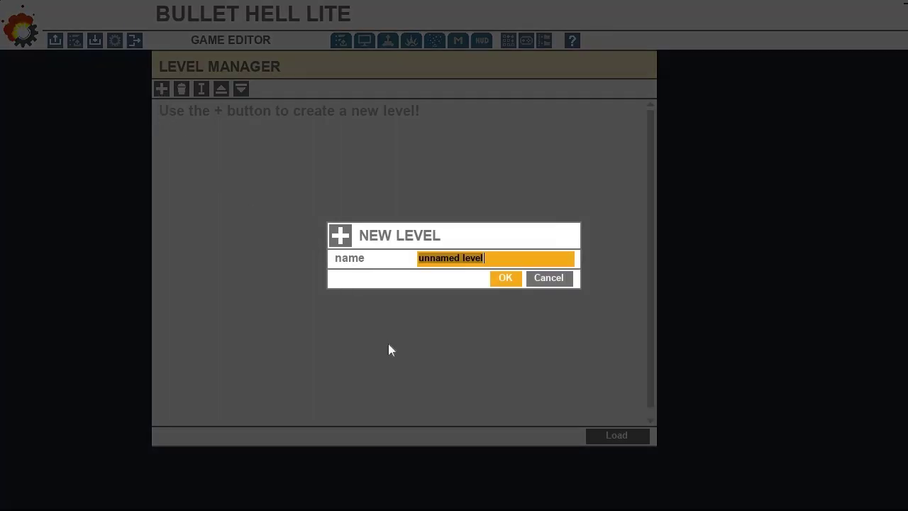
text(leve)
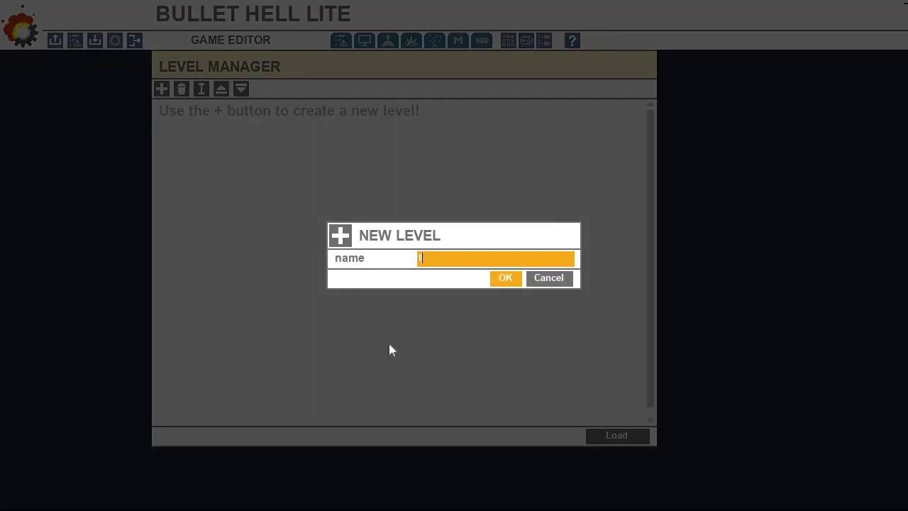
text(l 01)
click(508, 278)
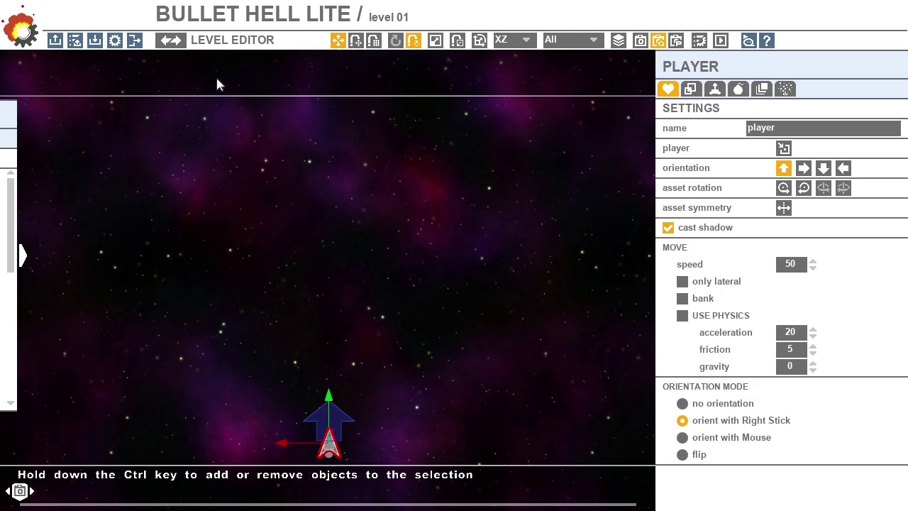
In the Game Editor's game settings, change the screen ratio to 3:4
click(165, 42)
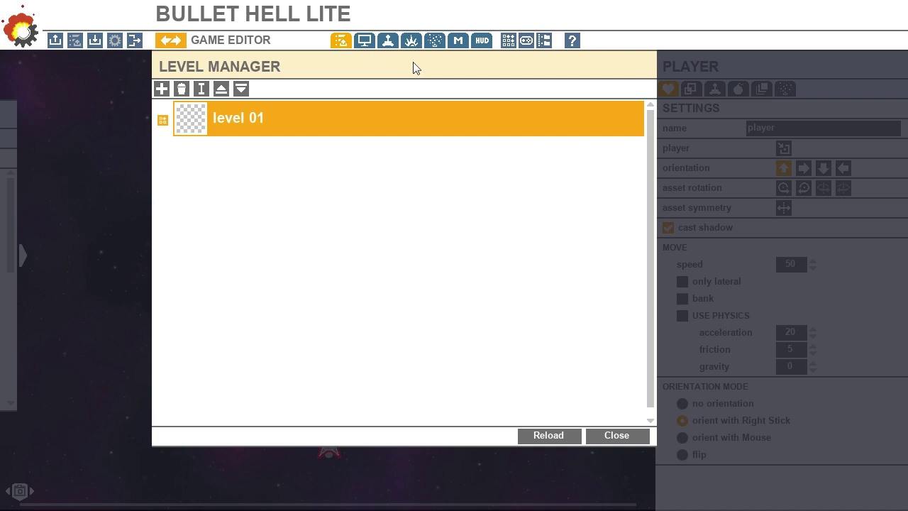
click(364, 43)
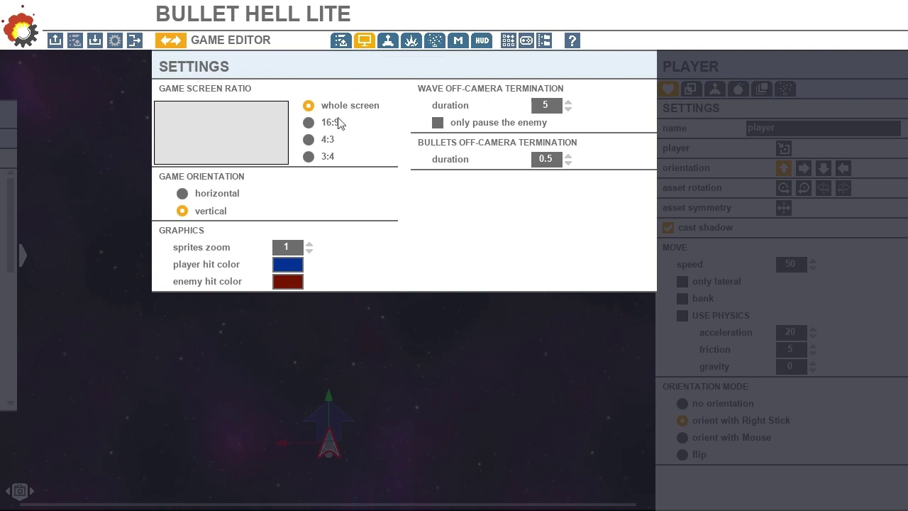
click(309, 158)
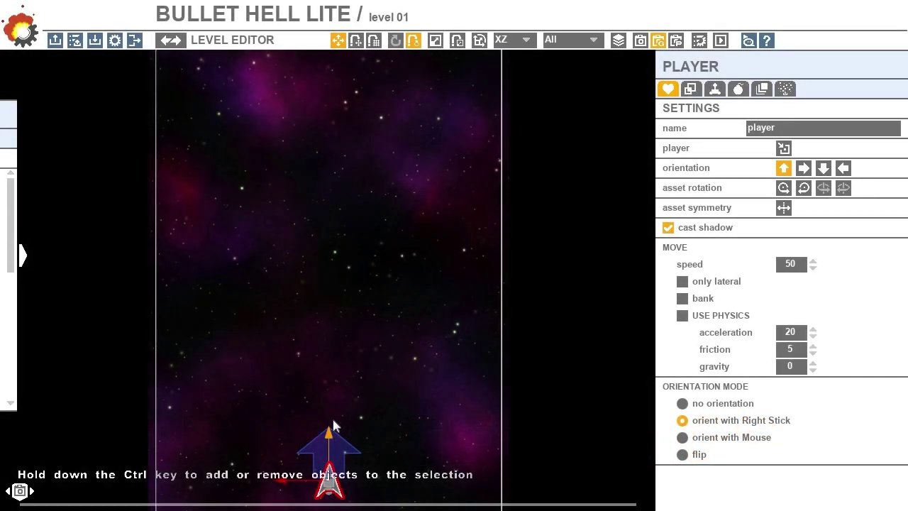
Raise the player ship slightly above the bottom edge and scrub the level timeline
drag(335, 426, 331, 395)
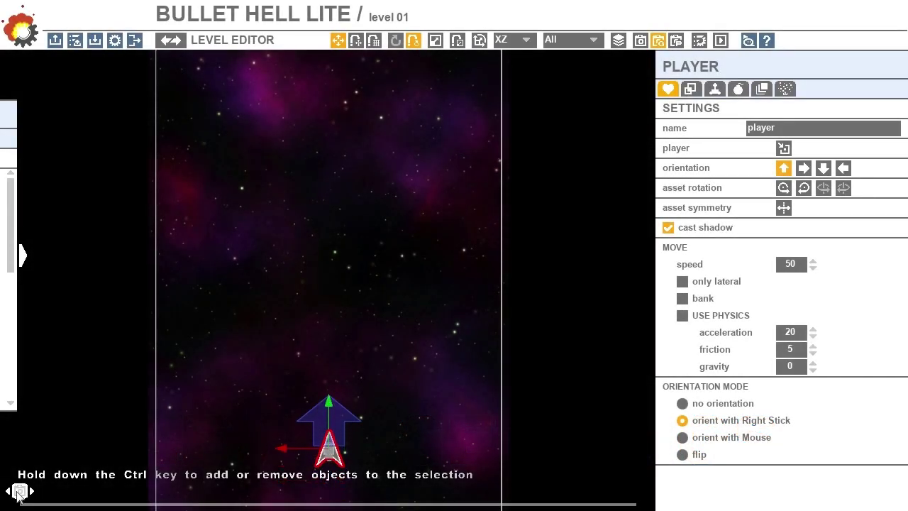
mouse_move(19, 495)
mouse_down()
mouse_move(87, 491)
mouse_move(17, 489)
mouse_up()
Set scrolling layer 01 to BG_grid_bigB and scrolling layer 02 to BG_grid01_B
click(699, 40)
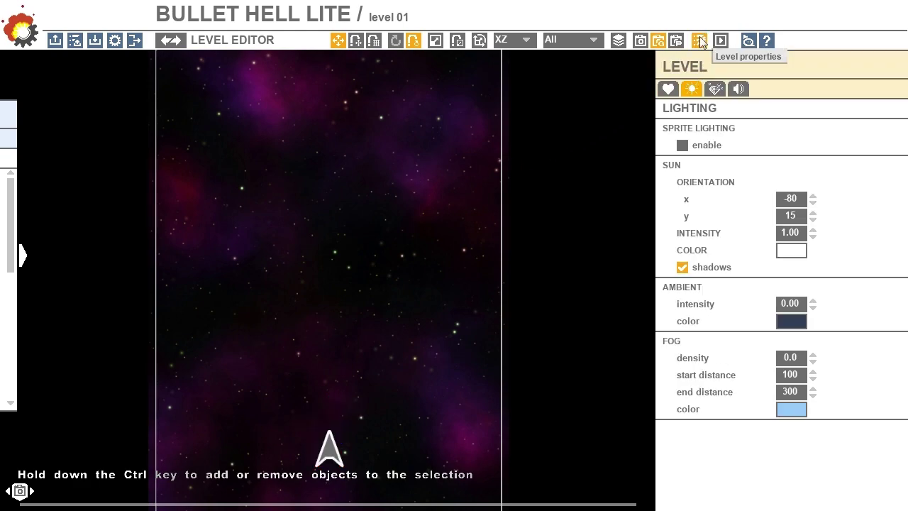
click(666, 90)
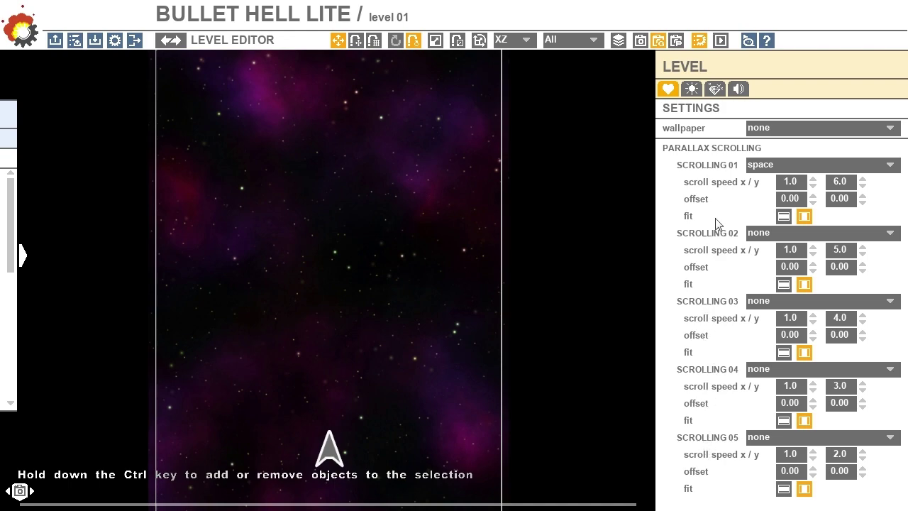
click(777, 165)
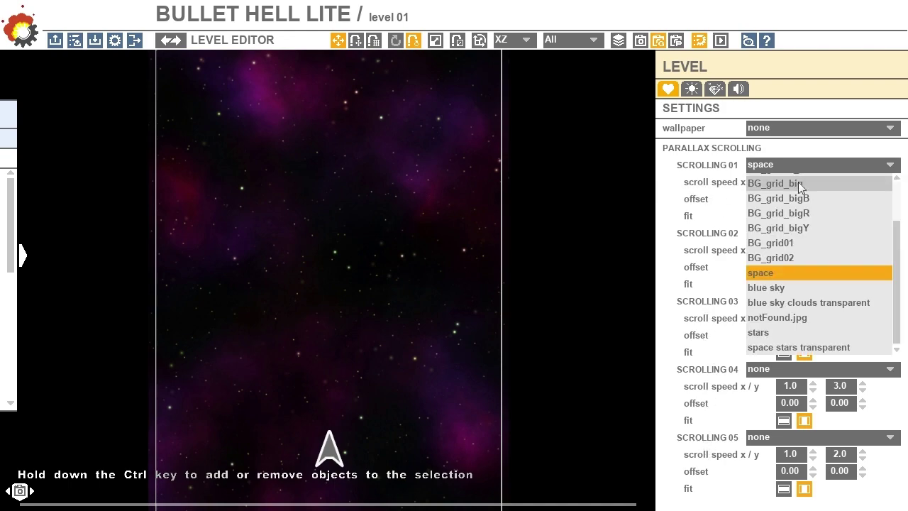
click(814, 198)
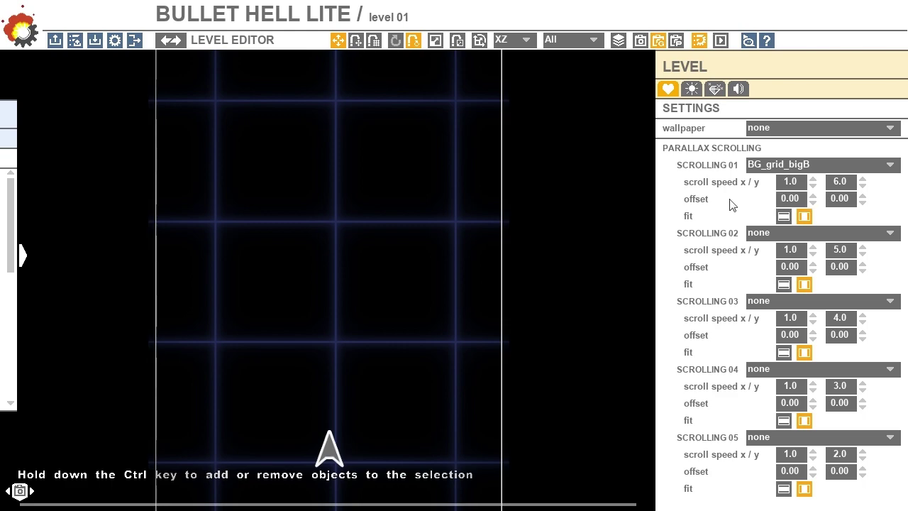
click(789, 235)
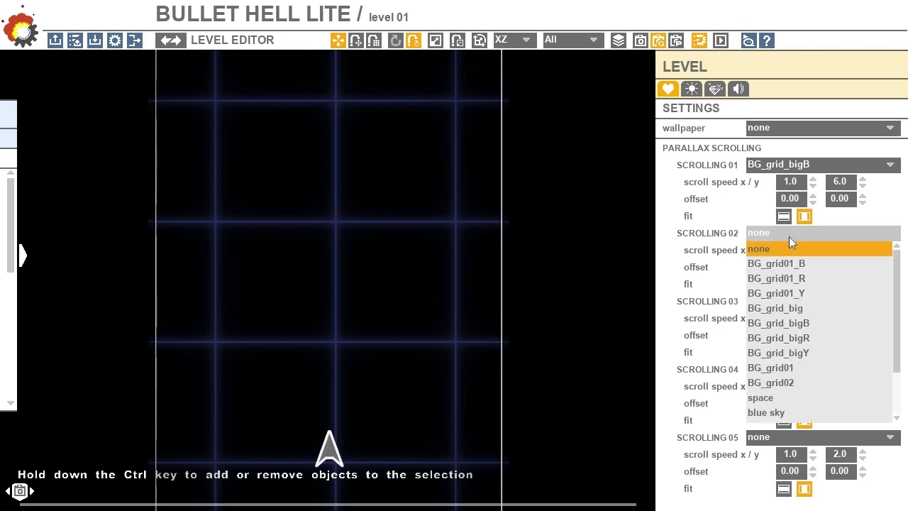
click(816, 327)
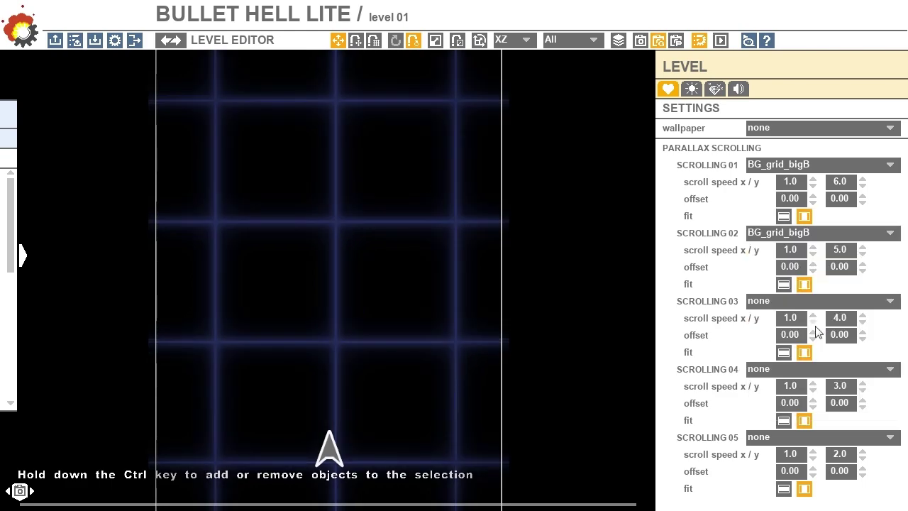
click(801, 232)
click(810, 266)
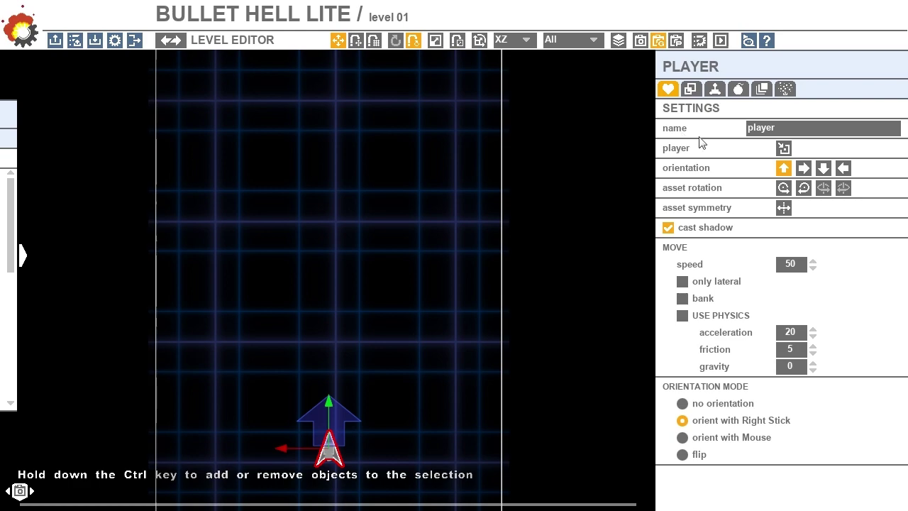
Swap the player for the second ship design from the player picker, then deselect it
click(784, 148)
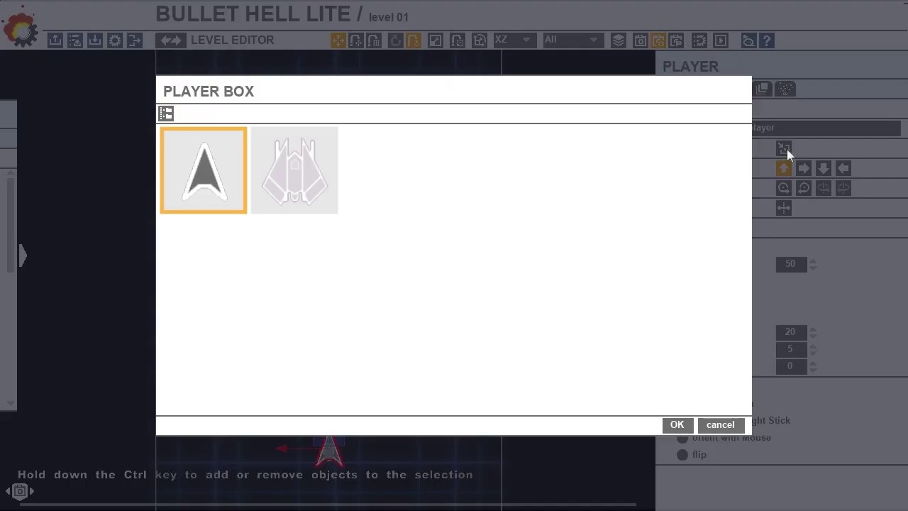
click(310, 177)
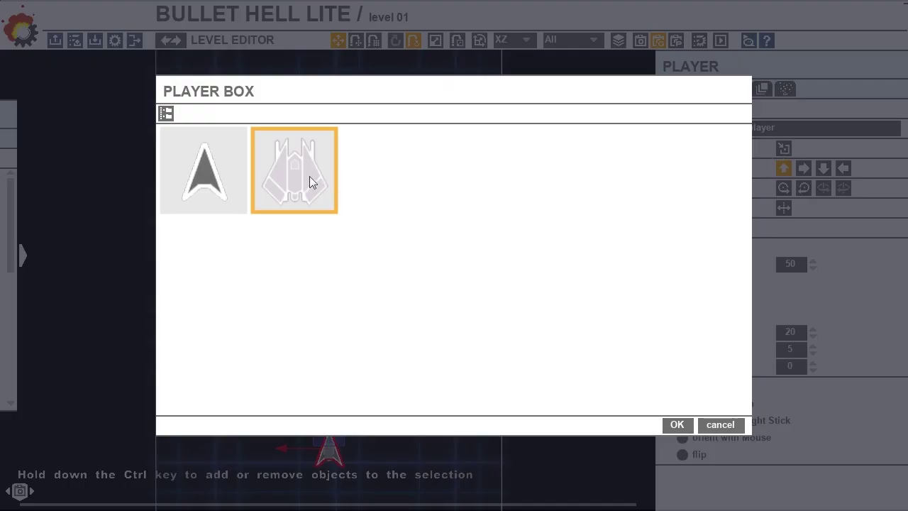
click(682, 426)
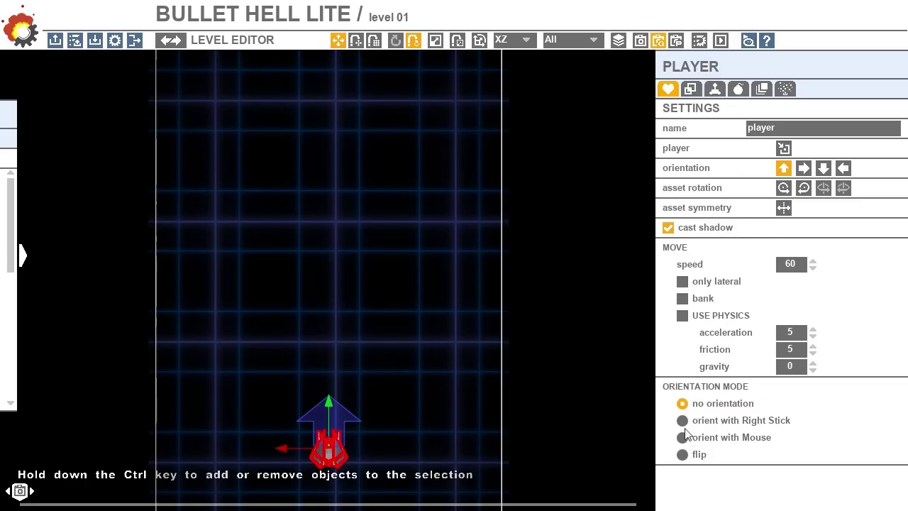
click(455, 452)
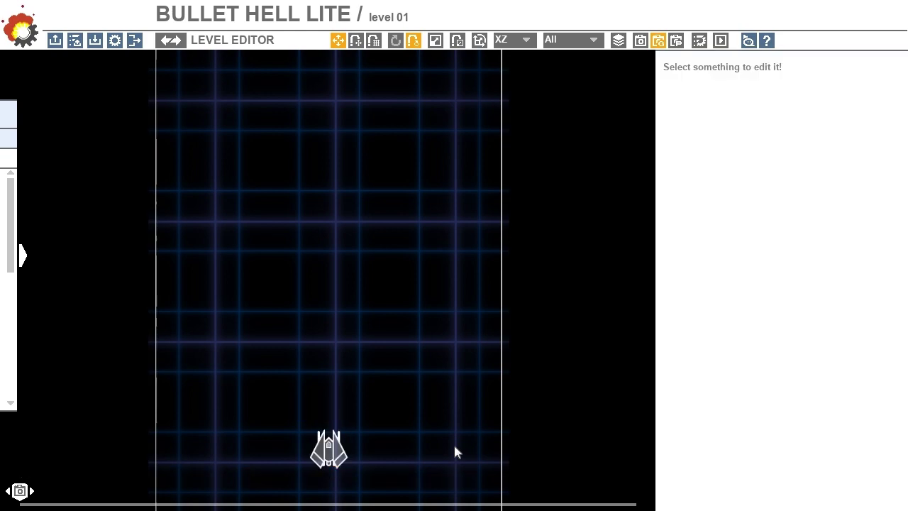
key(p)
key(Left)
key(Right)
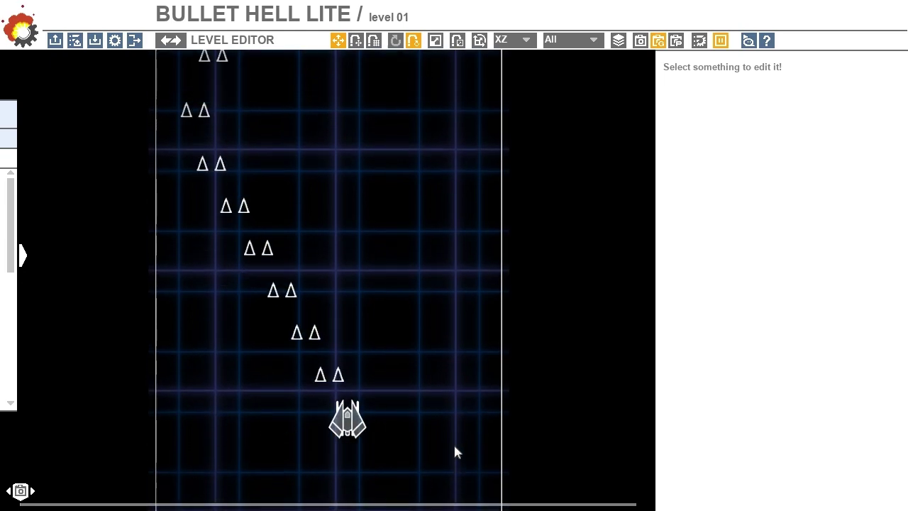
key(Left)
key(Right)
key(Left)
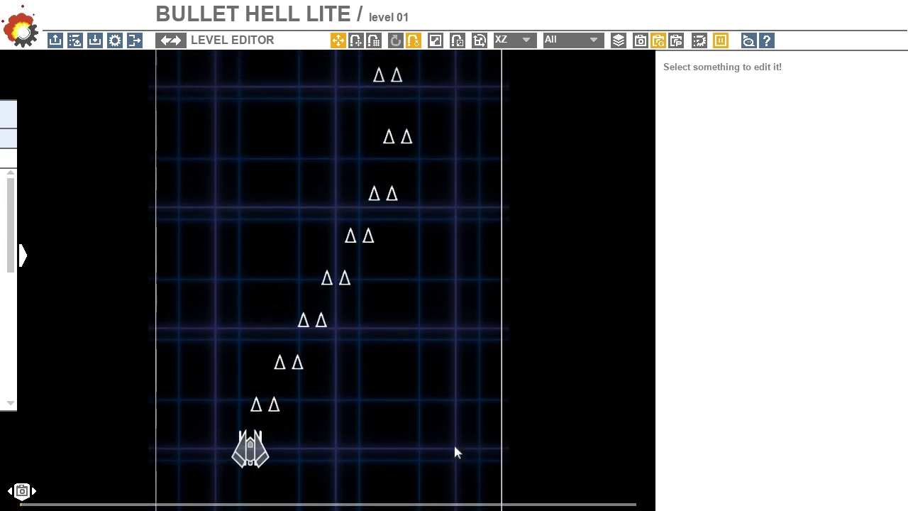
key(Right)
key(p)
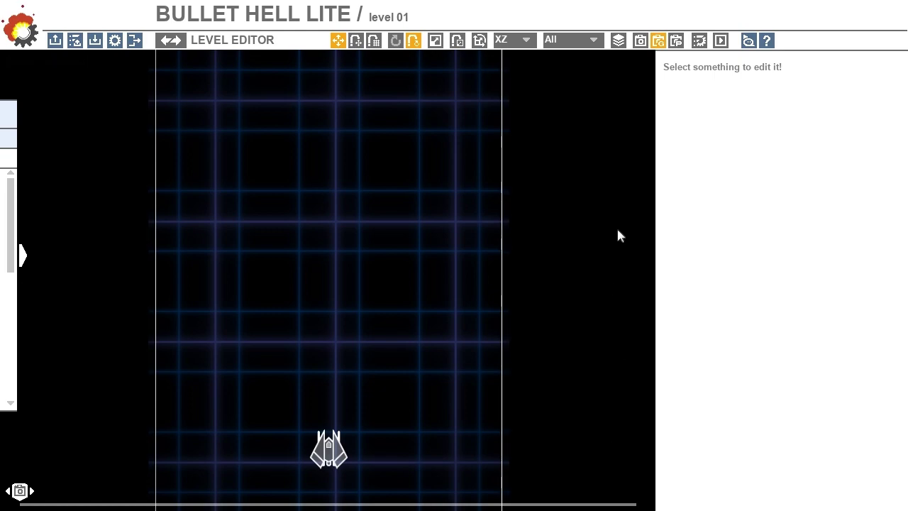
click(720, 42)
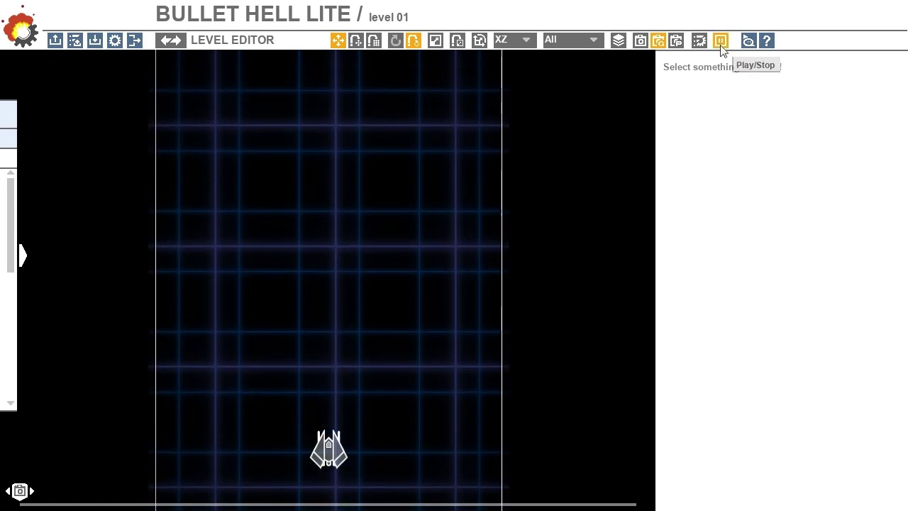
key(Left)
key(Right)
key(Left)
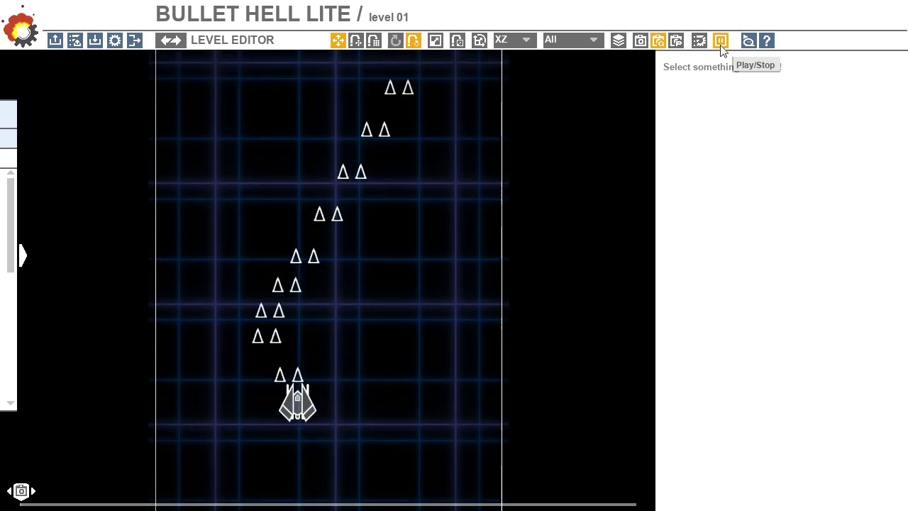
key(Right)
key(Left)
key(Right)
key(Left)
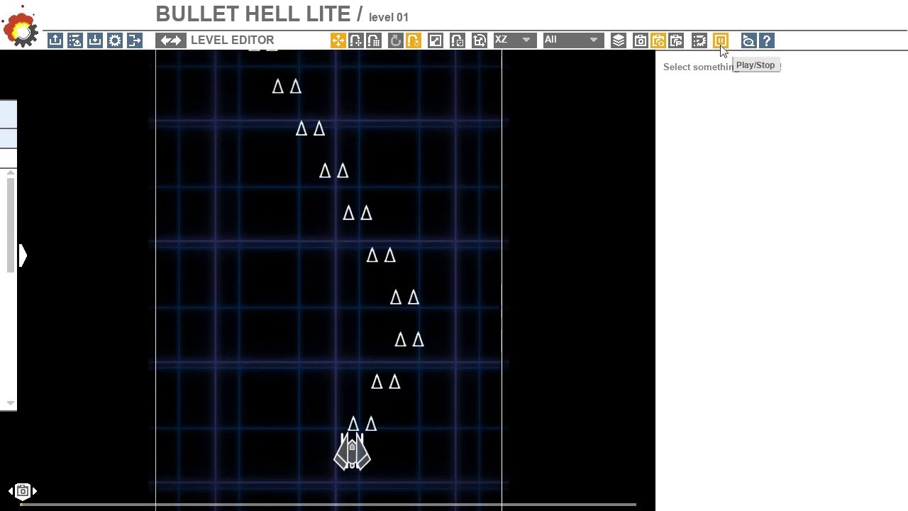
click(720, 44)
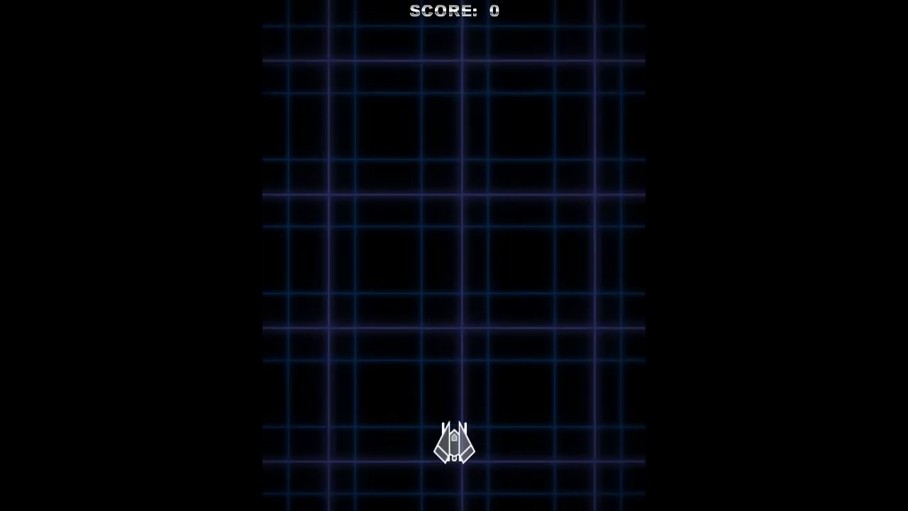
Fly the ship around with the arrow keys in the running game, then quit back to the editor
key(Left)
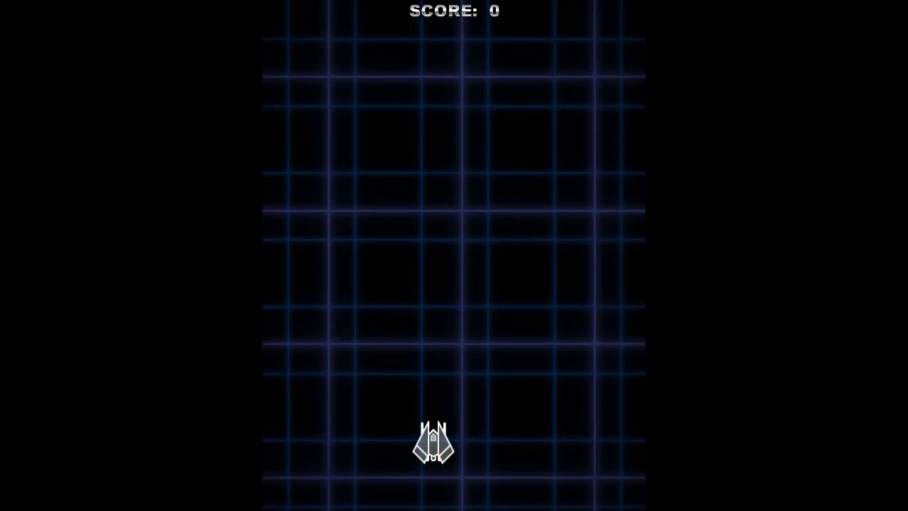
key(Right)
key(Right)
key(Down)
key(Left)
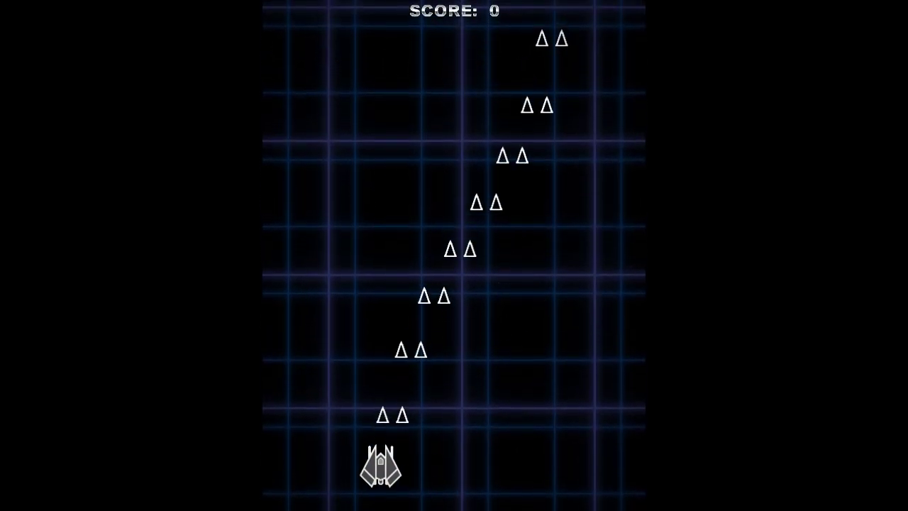
key(Up)
key(Right)
key(Right)
key(Down)
key(Left)
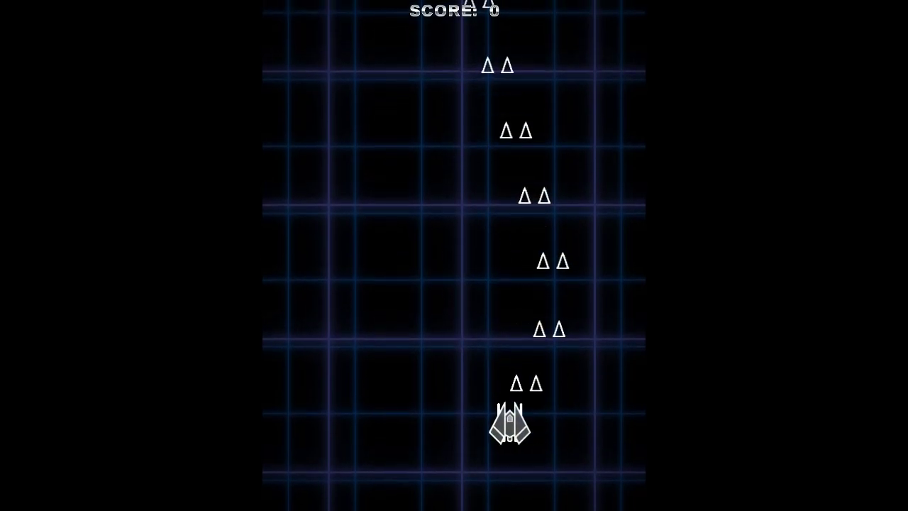
key(Right)
key(Left)
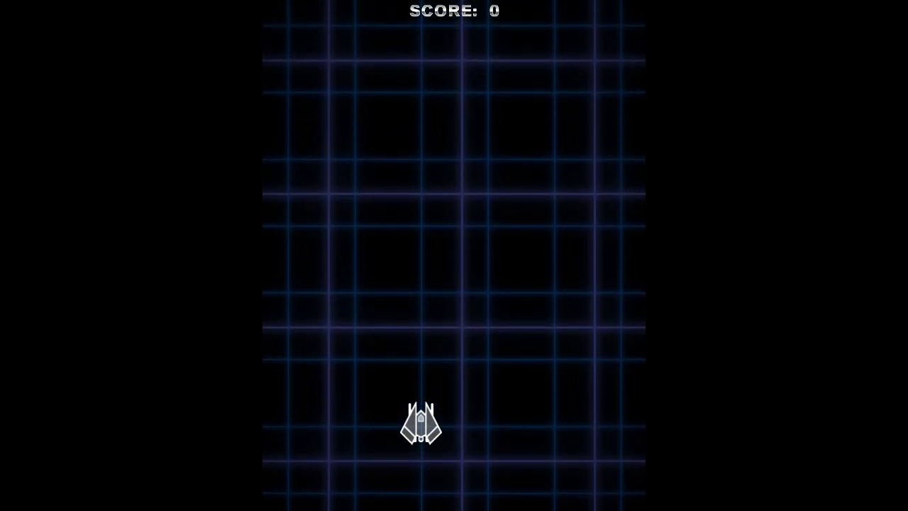
key(Escape)
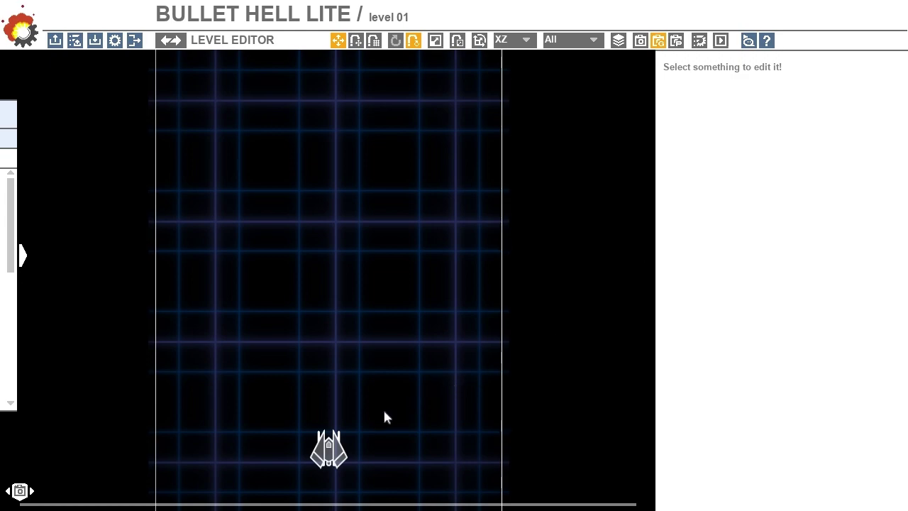
Change the selected player ship's speed value to 70
click(338, 441)
click(802, 263)
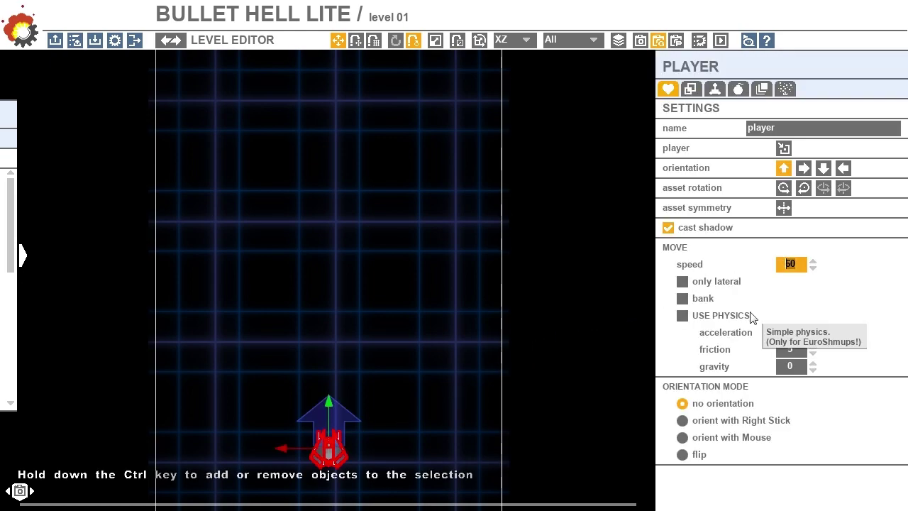
key(Return)
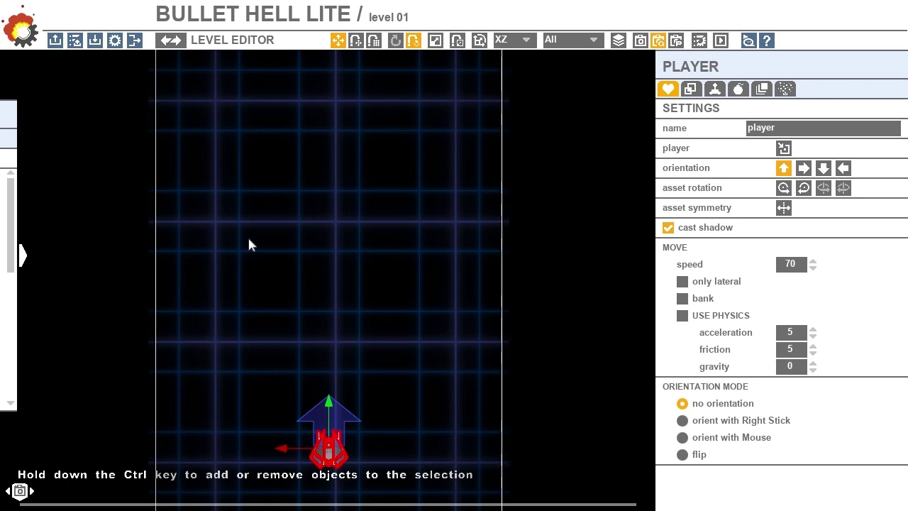
Place a Big_Rectangle_Yellow enemy from the Game Box near the level's top-left corner
mouse_move(8, 270)
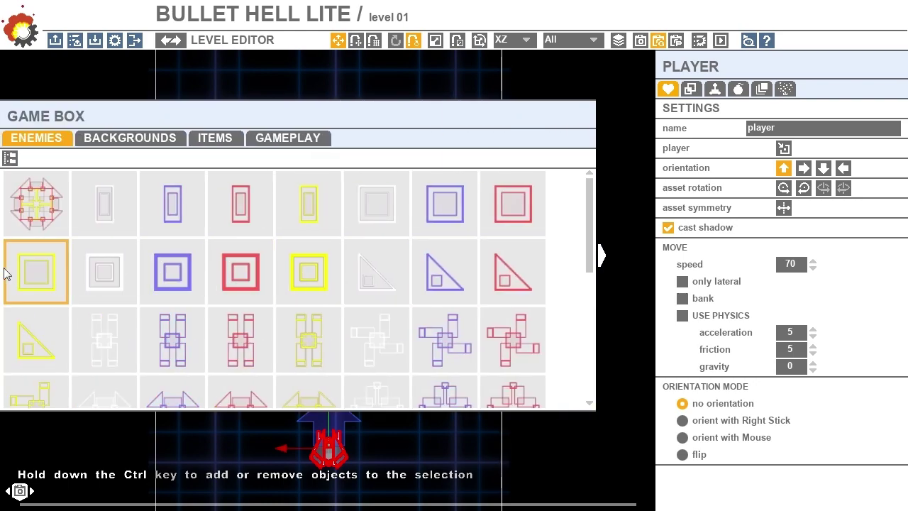
click(310, 342)
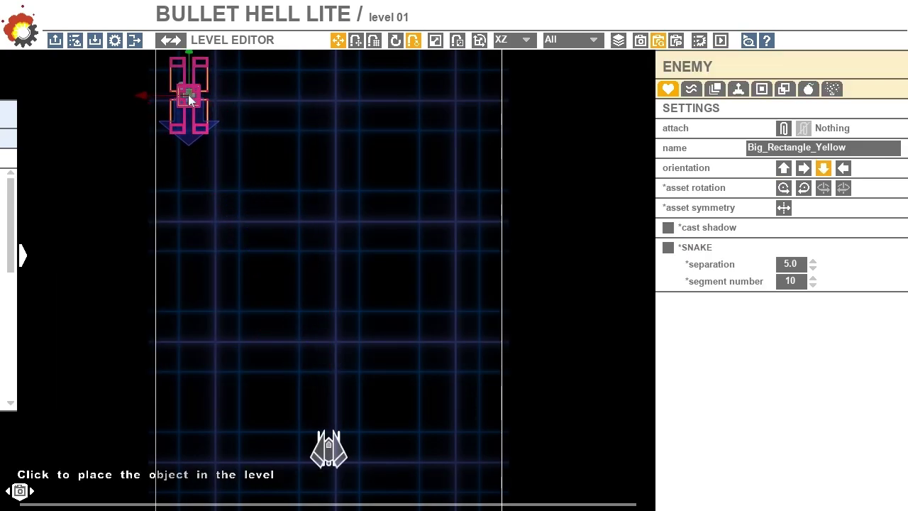
click(188, 99)
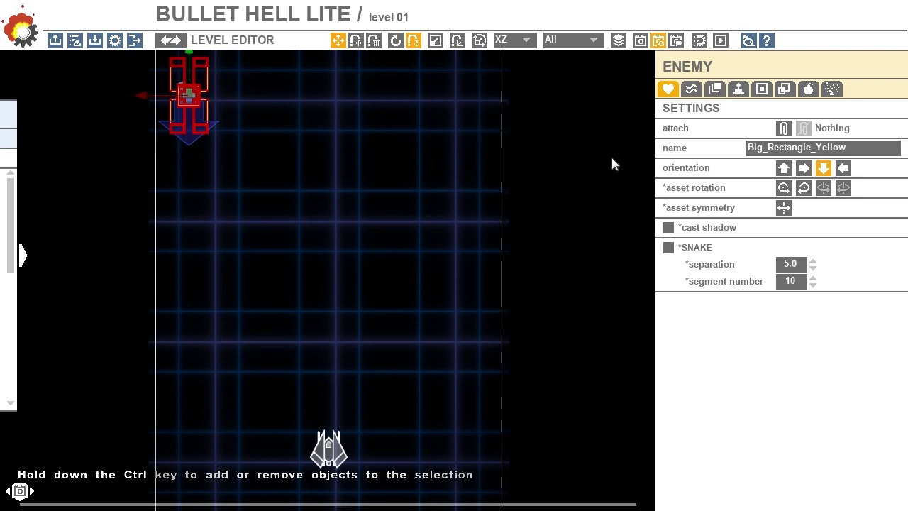
Open the Weapon Editor from the yellow enemy's Manage weapons tab
click(809, 89)
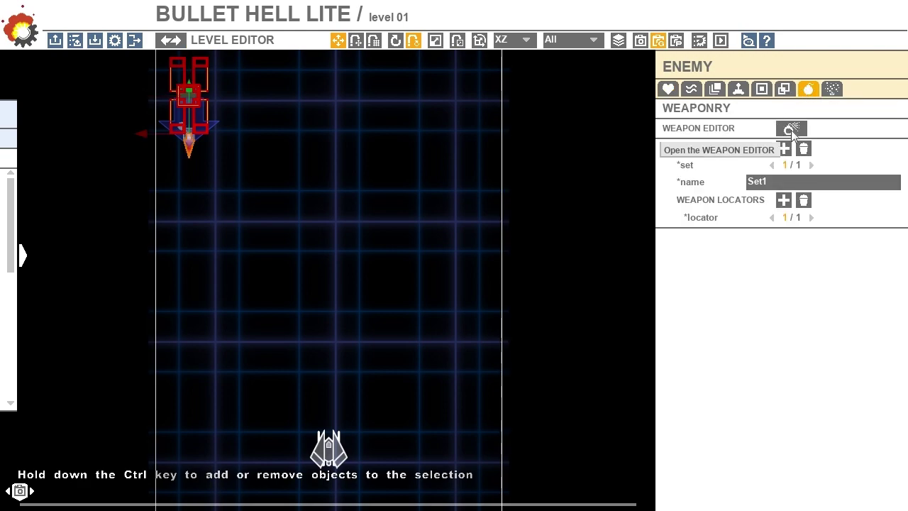
click(791, 130)
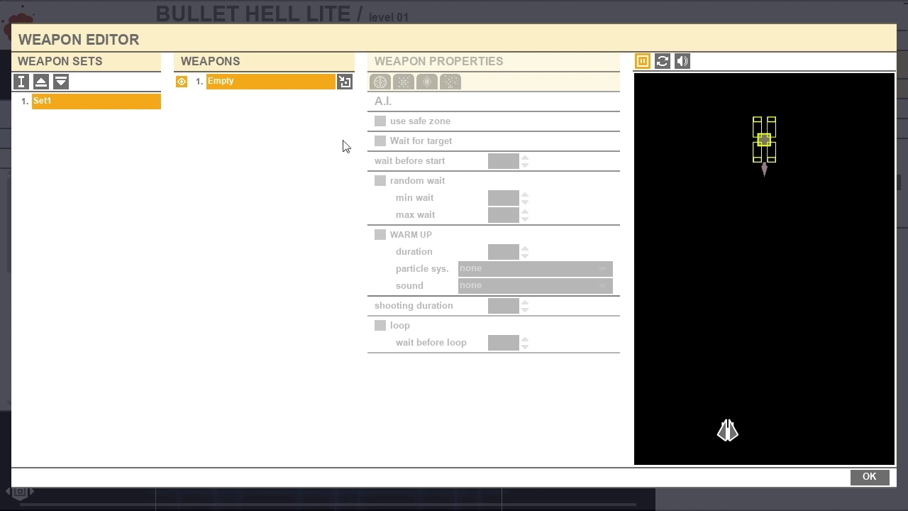
Assign the EL_basic weapon to the yellow enemy's weapon slot
click(346, 84)
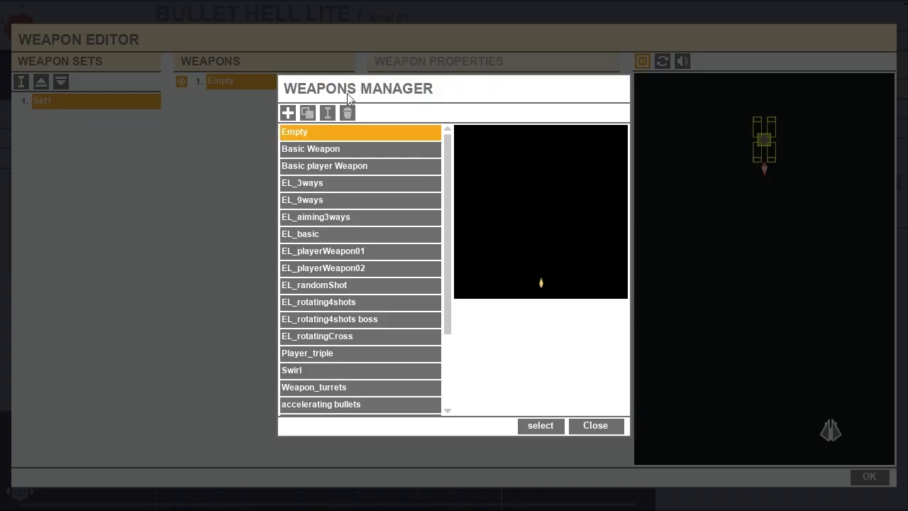
click(347, 231)
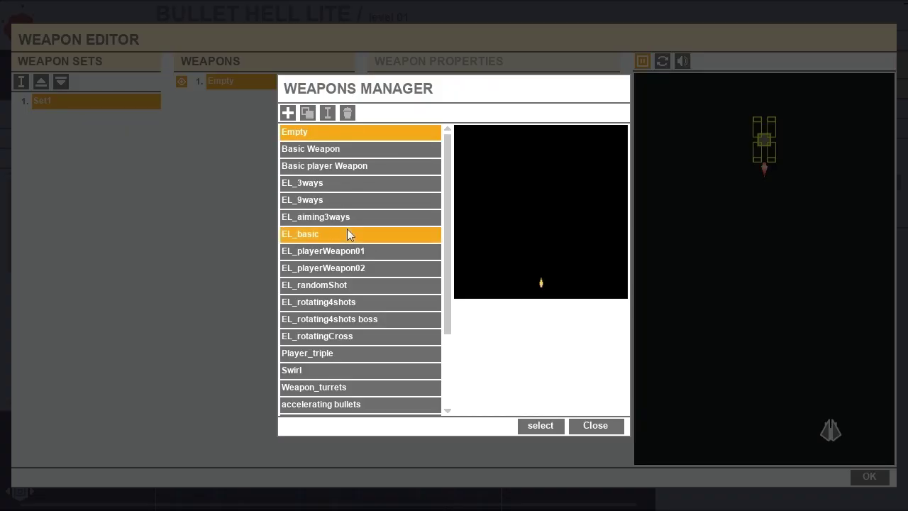
click(548, 423)
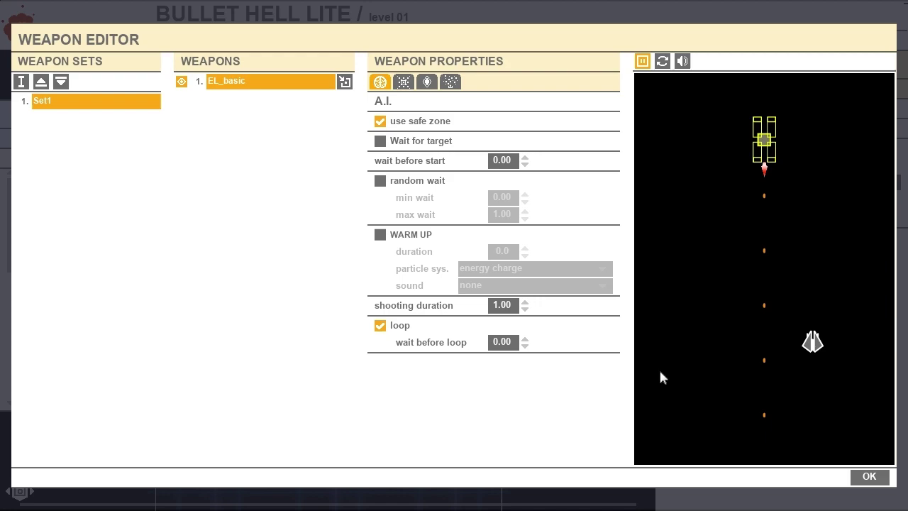
Set the weapon's time between bursts to 1.00 seconds
click(402, 81)
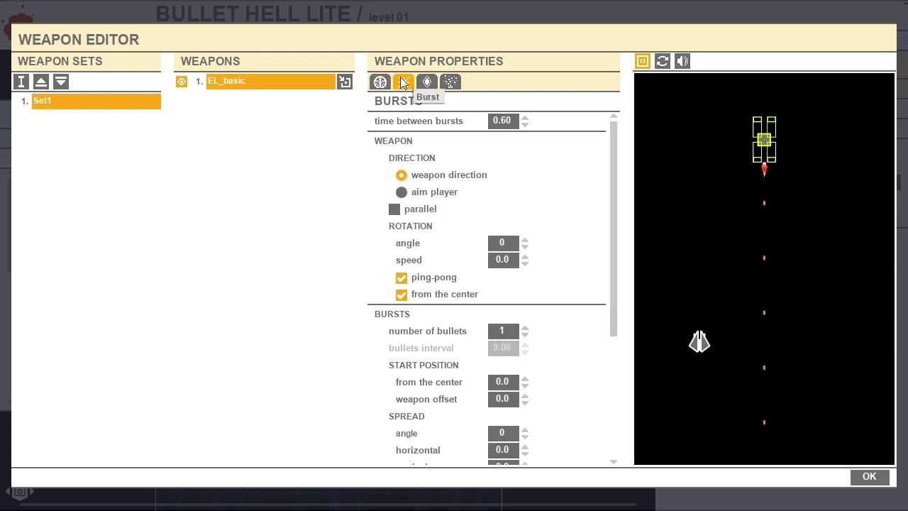
click(502, 120)
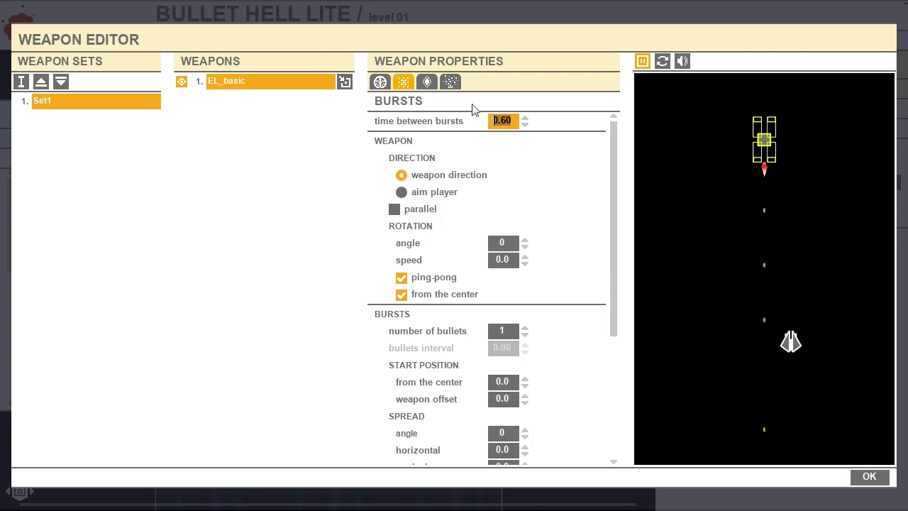
text(1.)
key(Return)
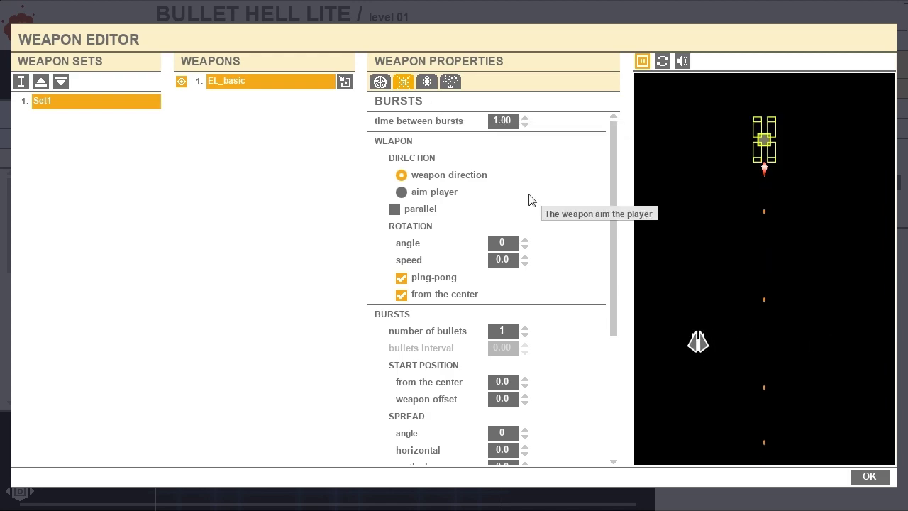
Shift the weapon locator left and duplicate it onto the enemy's right side
click(870, 477)
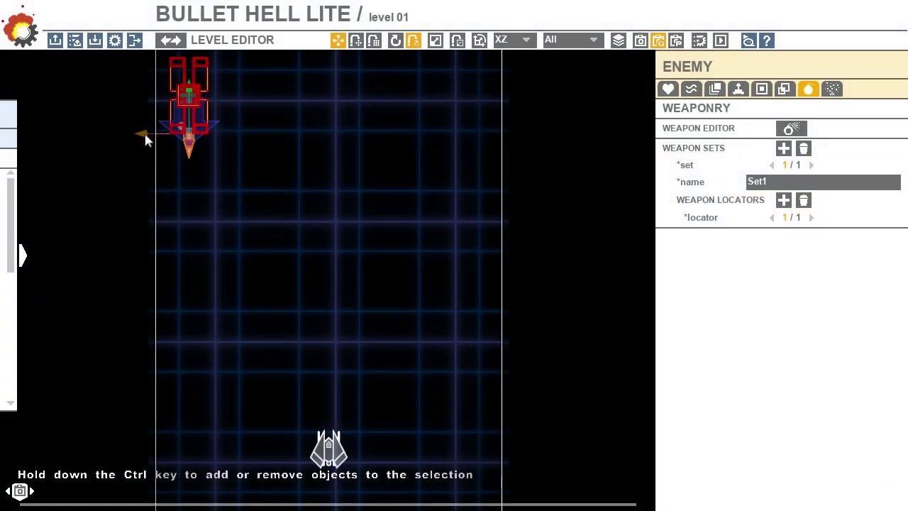
drag(145, 140, 122, 142)
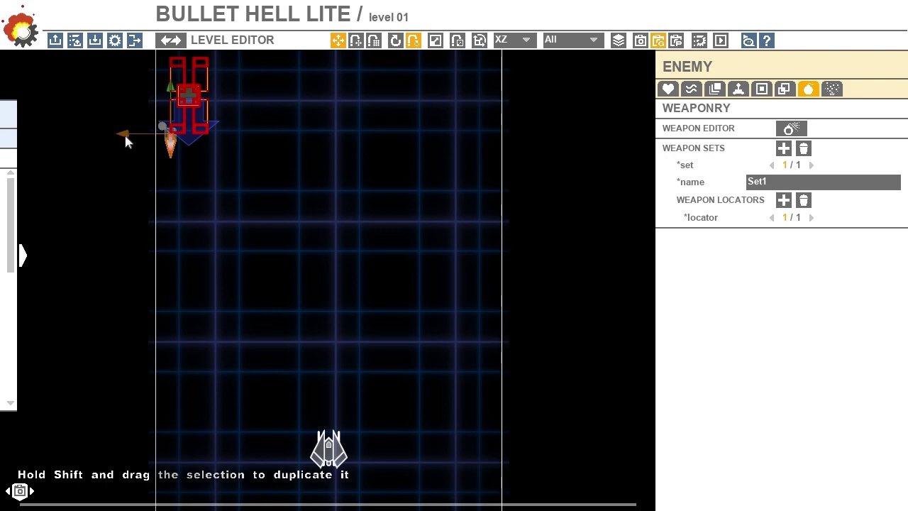
shift+drag(124, 138, 167, 141)
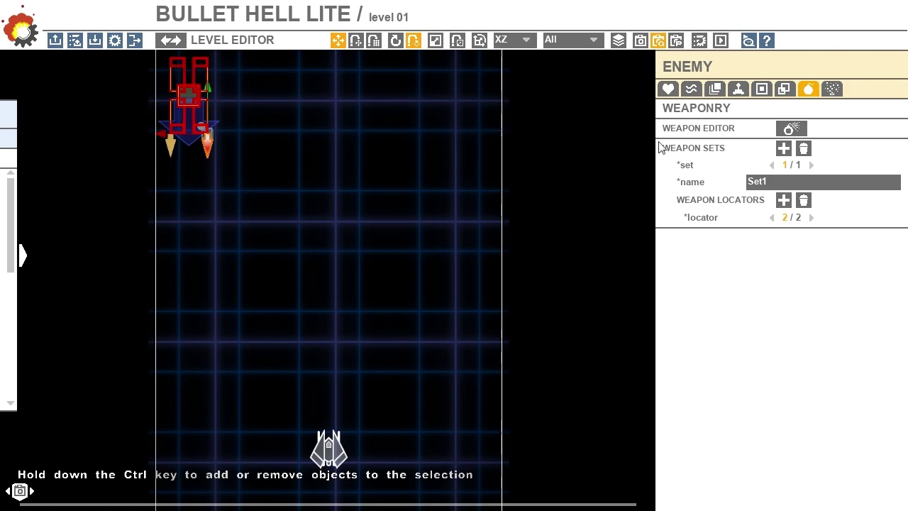
Set the enemy's drop to item_star, 4 pickups, spawn radius 9
click(739, 91)
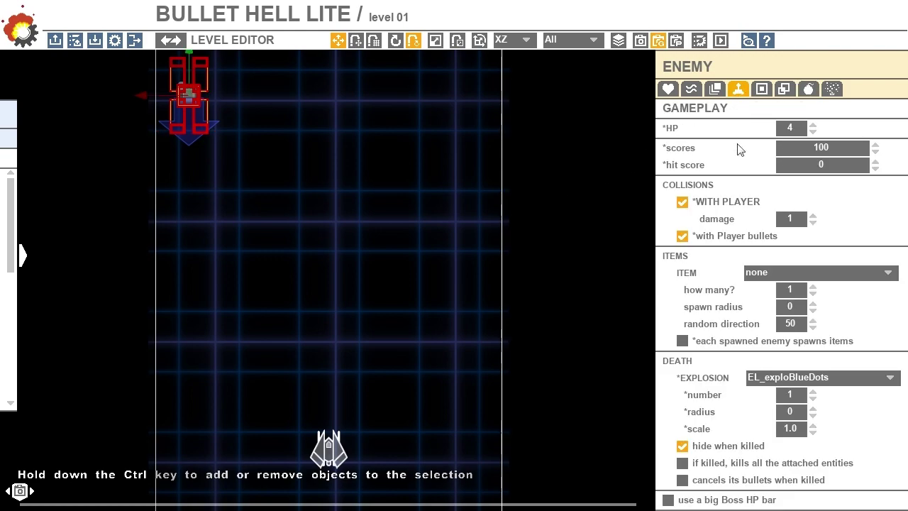
click(799, 272)
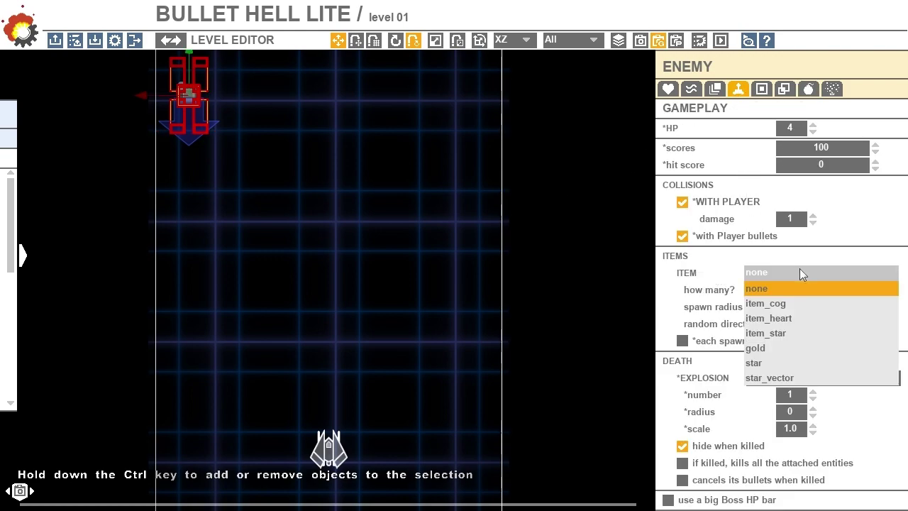
click(810, 331)
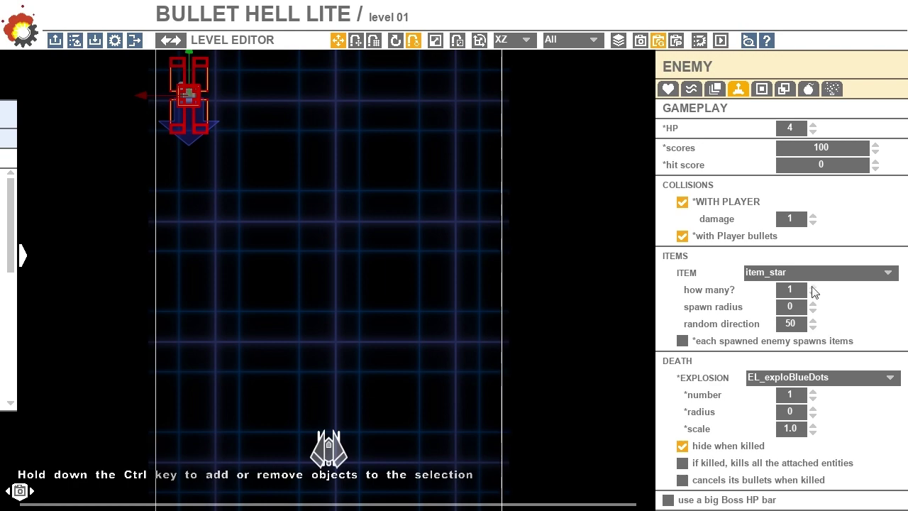
click(813, 286)
click(813, 286)
click(813, 287)
click(812, 303)
After a quick test run, duplicate the enemy rightward and copy the pair up as a second row
key(F5)
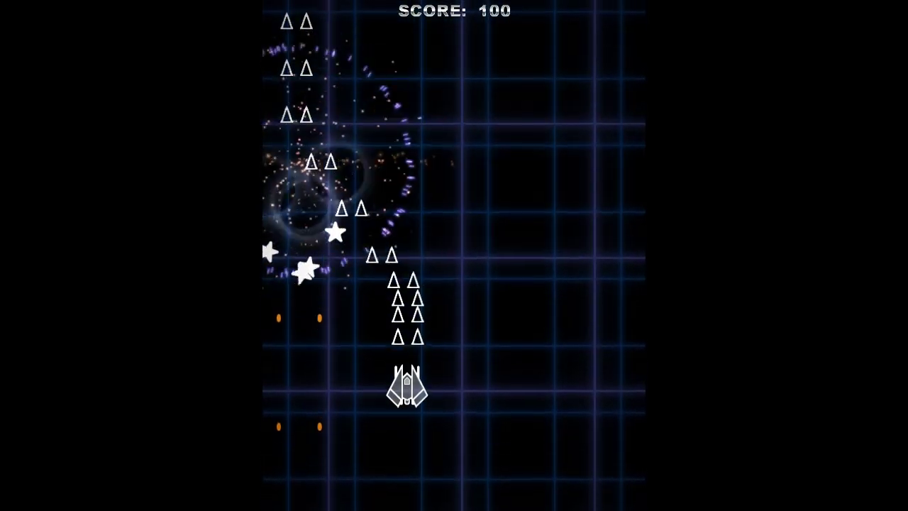
key(Escape)
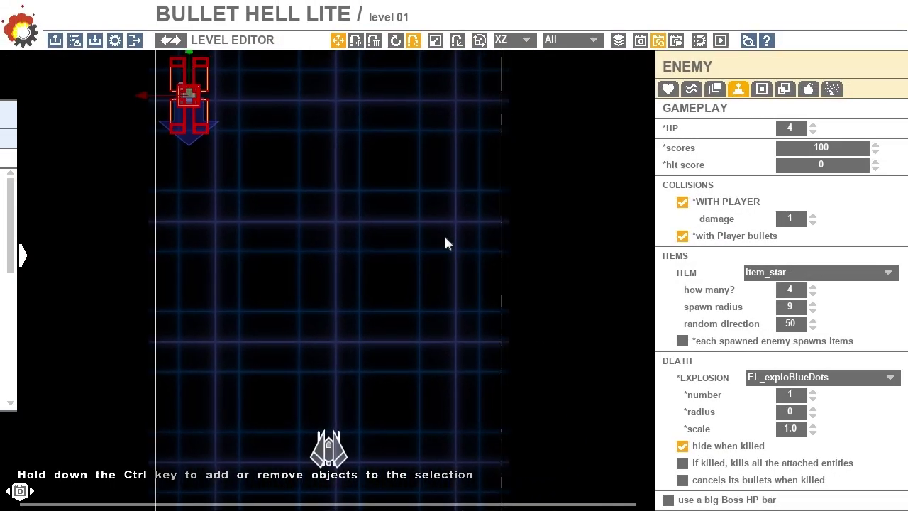
shift+drag(142, 94, 431, 113)
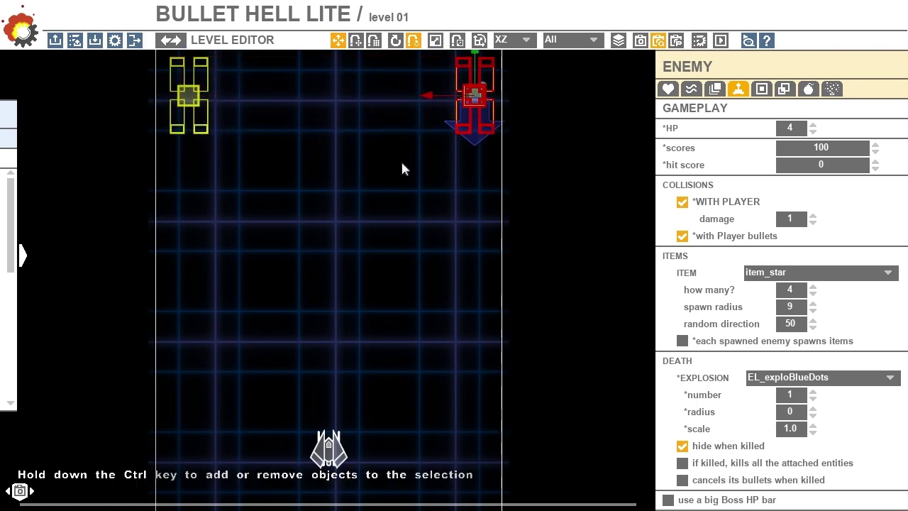
scroll(403, 174, up, 3)
drag(505, 289, 185, 193)
shift+drag(329, 185, 345, 76)
Nudge the top-left and top-right enemies inward, then steer the ship to shoot them
click(215, 138)
click(180, 147)
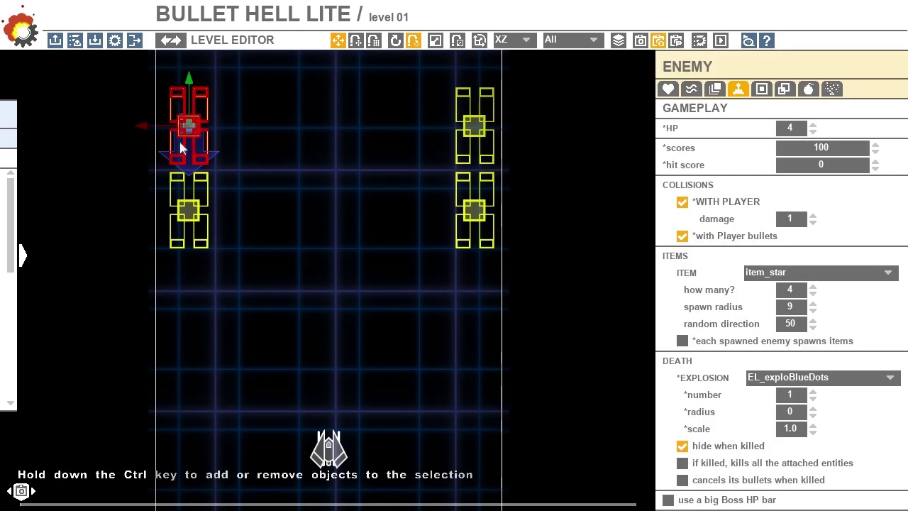
drag(141, 128, 198, 127)
click(487, 144)
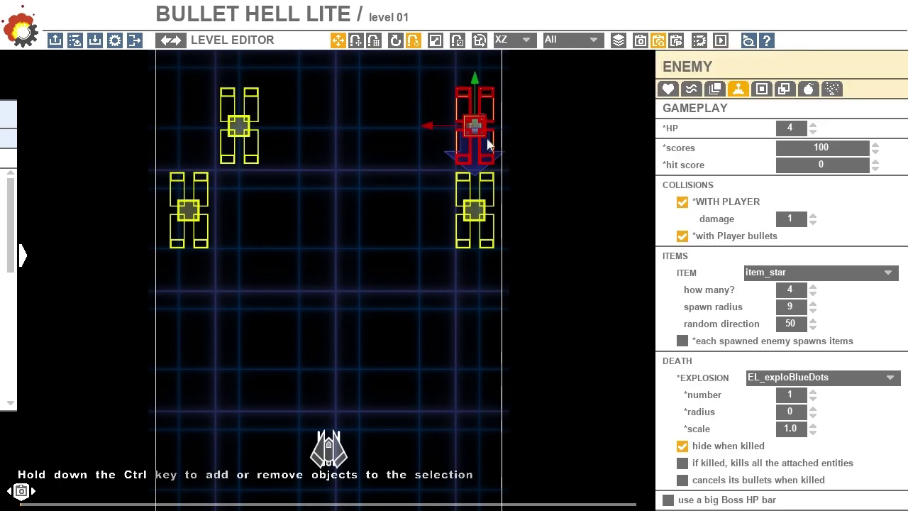
drag(434, 130, 377, 130)
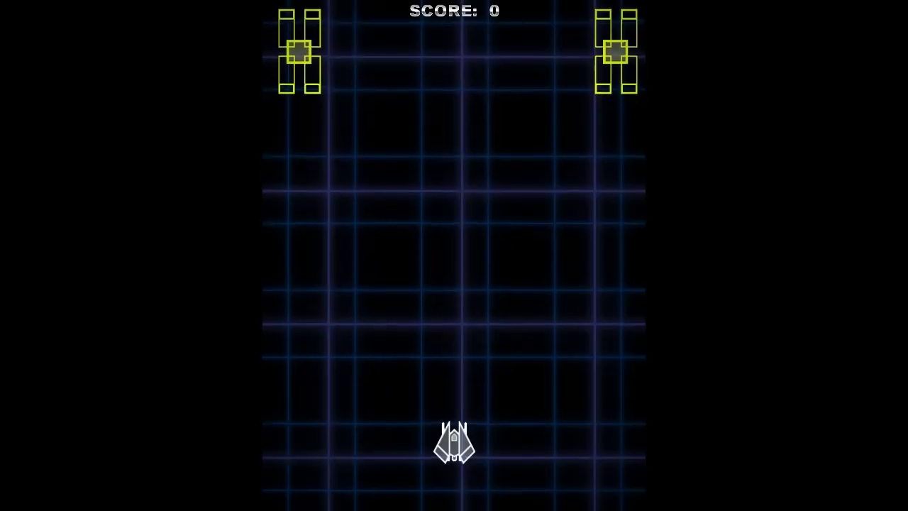
drag(326, 443, 426, 432)
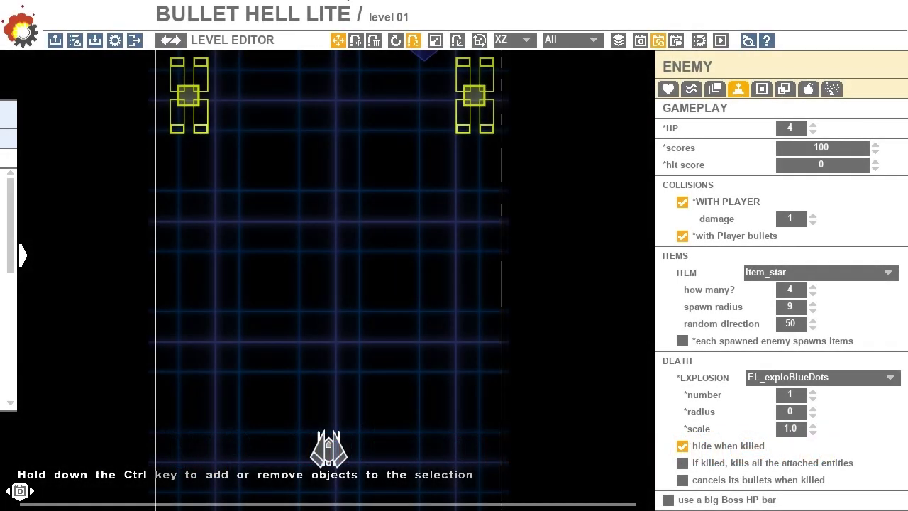
Place a Boss_Square_Blue enemy from the Game Box near the level's top-left
scroll(344, 222, up, 6)
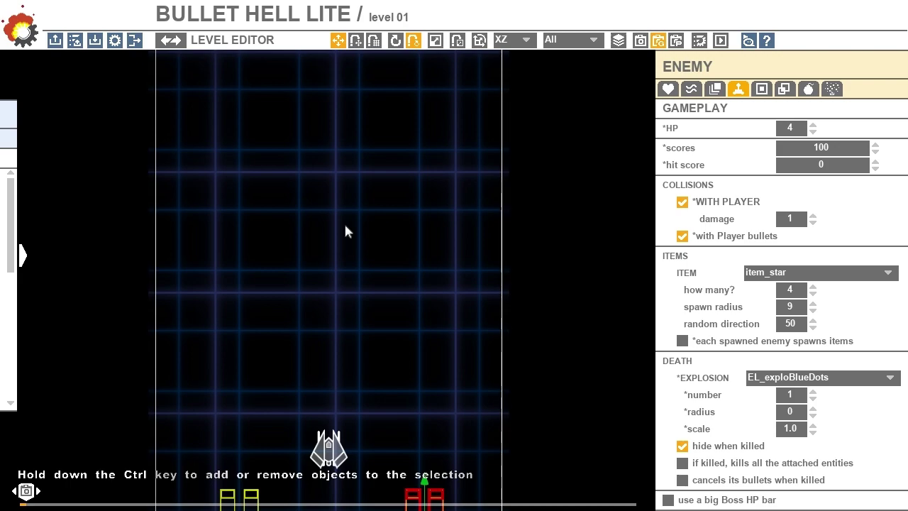
scroll(345, 226, up, 3)
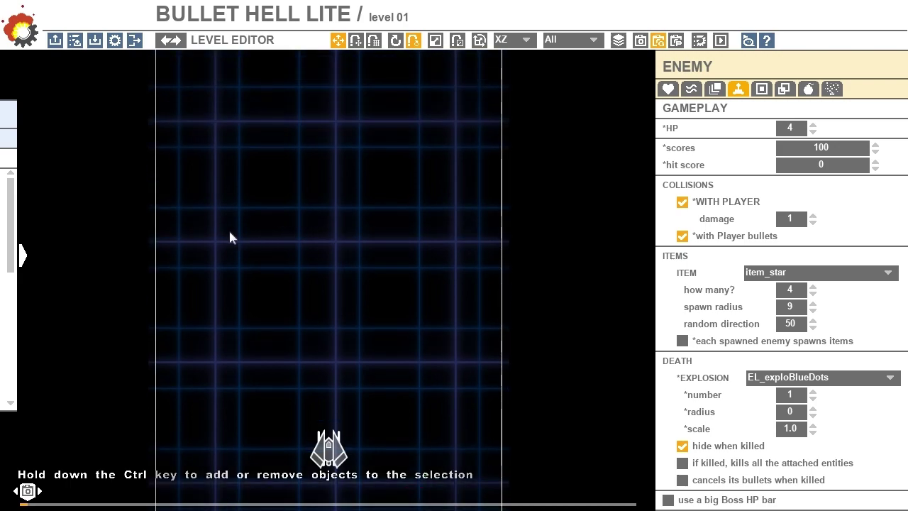
click(21, 255)
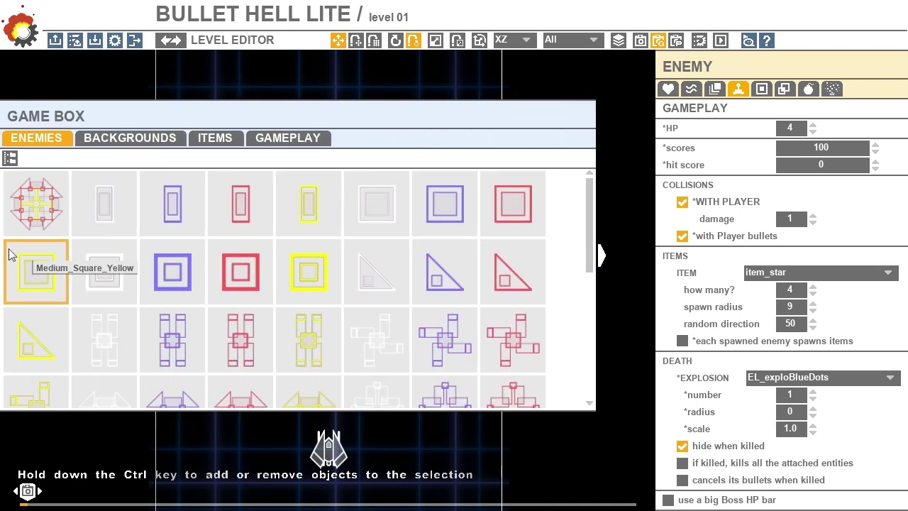
scroll(251, 231, down, 5)
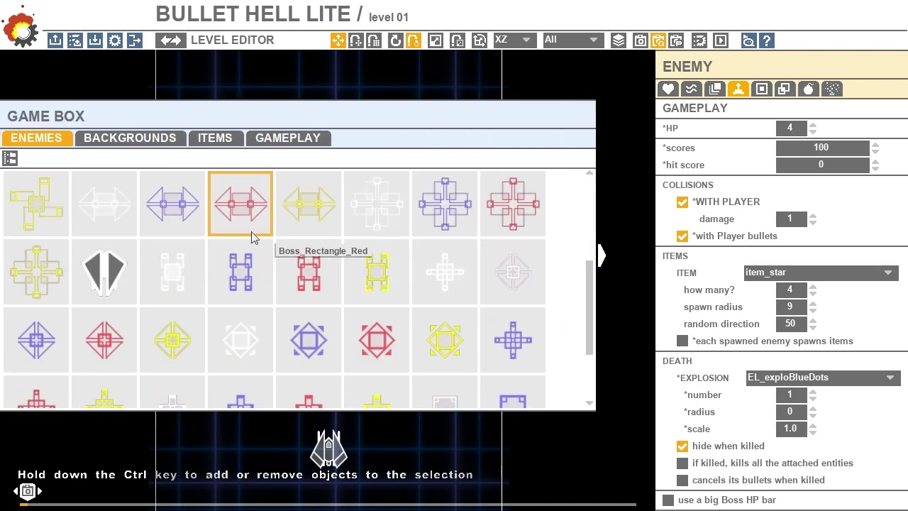
click(448, 213)
click(206, 98)
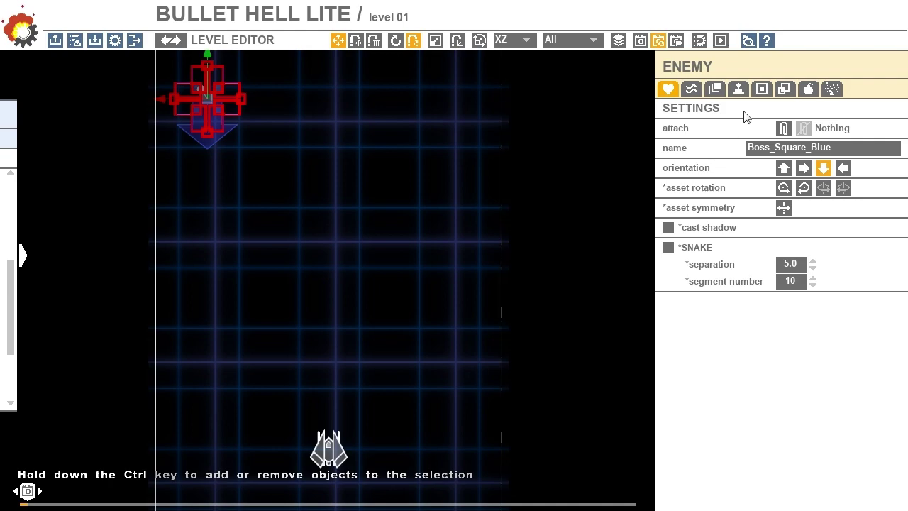
Sketch a trial curved waypoint path for the boss, then delete its waypoints
click(762, 90)
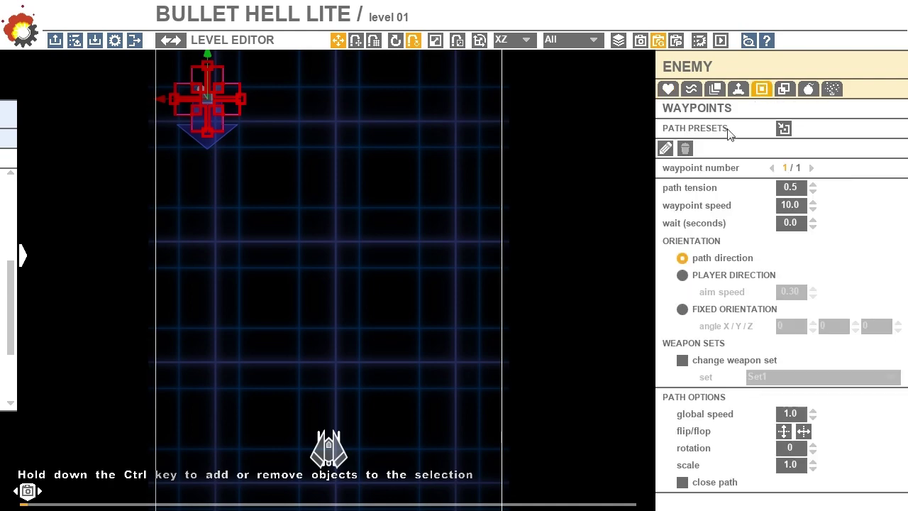
click(667, 151)
click(227, 236)
click(323, 296)
click(406, 220)
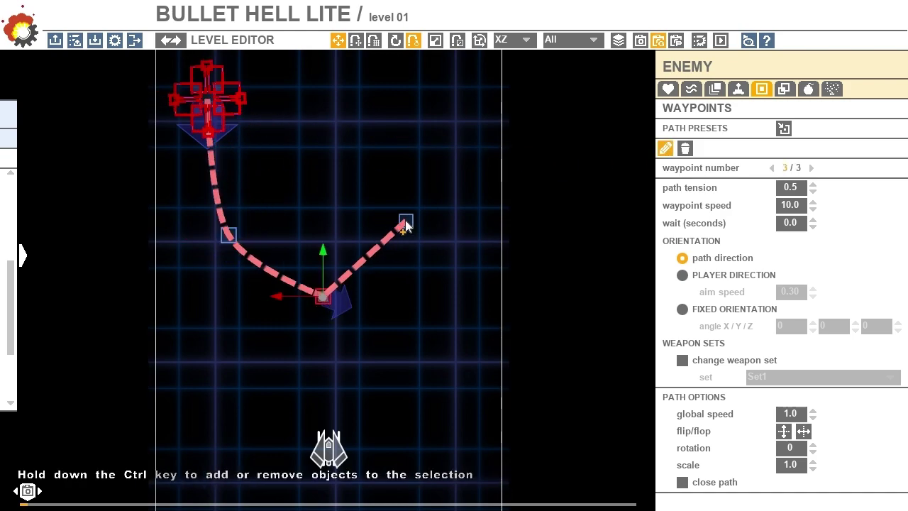
click(339, 137)
right_click(453, 176)
key(Delete)
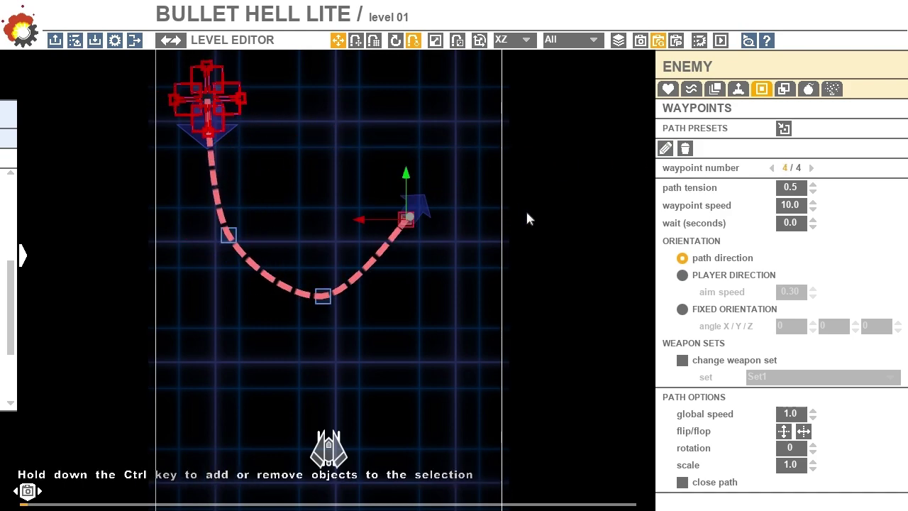
key(Delete)
key(Delete)
key(Delete)
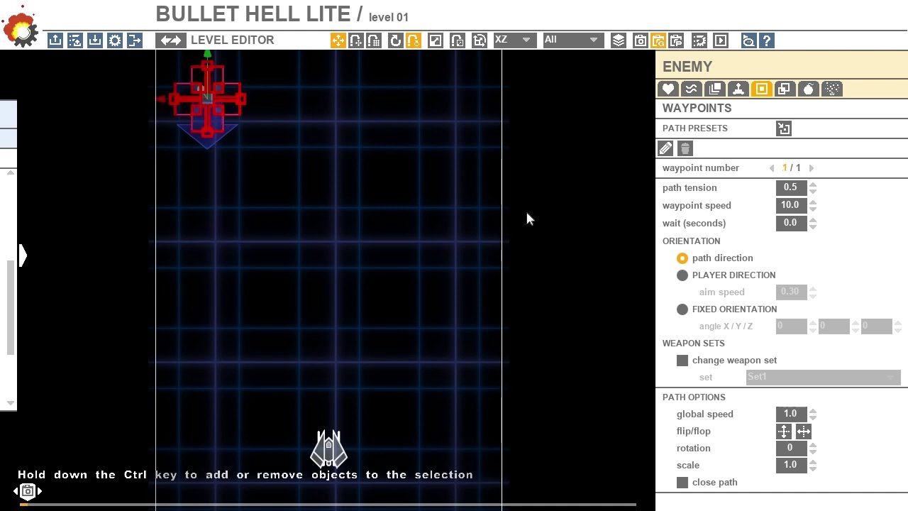
Apply the 'forward, wait, backward' path preset to the boss after previewing others
click(783, 129)
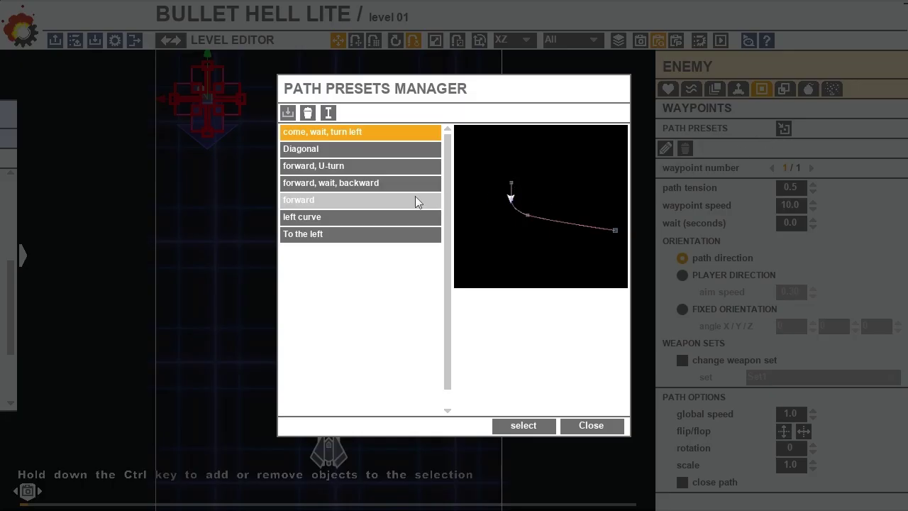
click(340, 150)
click(345, 204)
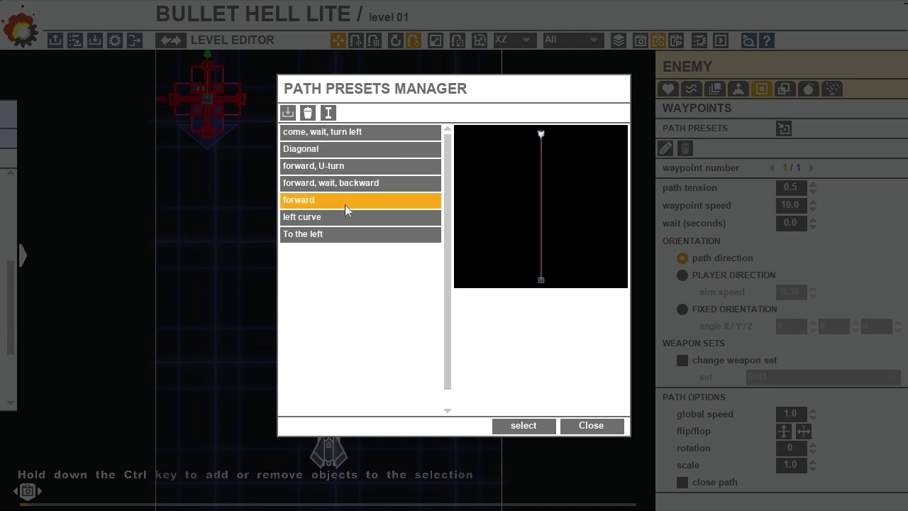
click(342, 219)
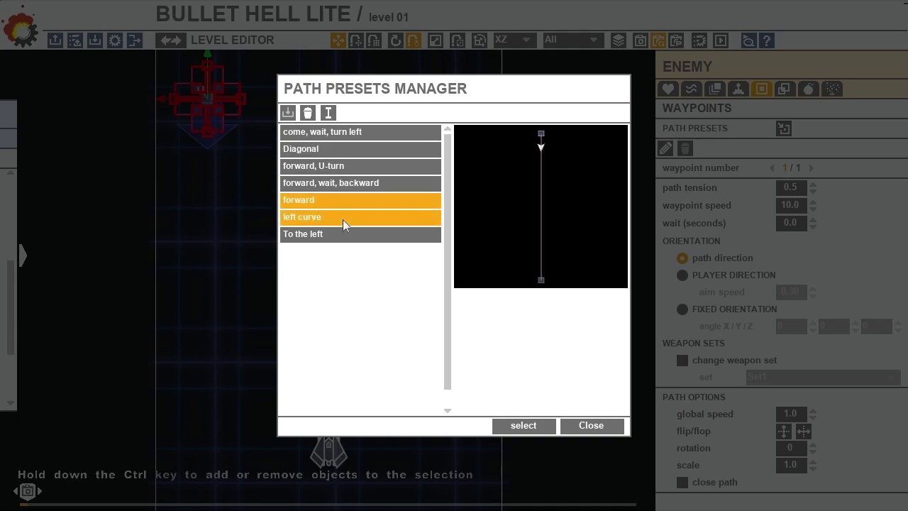
click(333, 182)
click(527, 427)
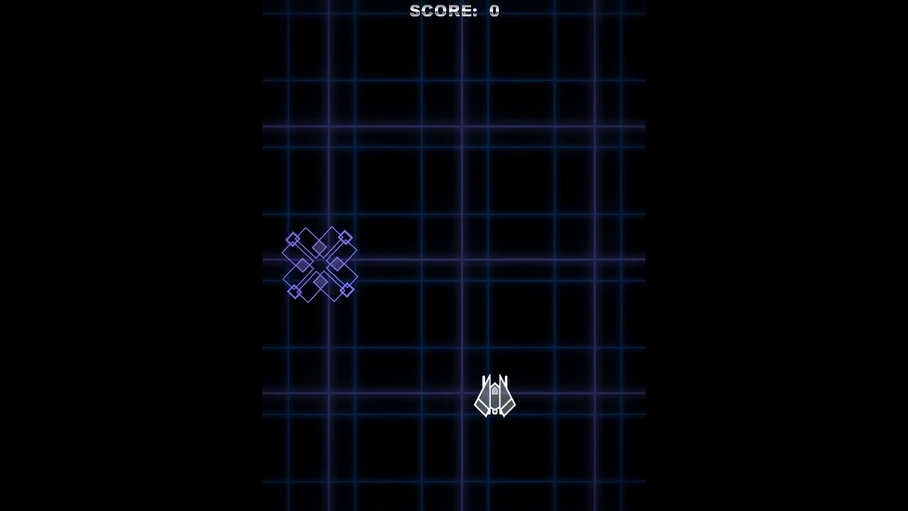
drag(494, 395, 504, 316)
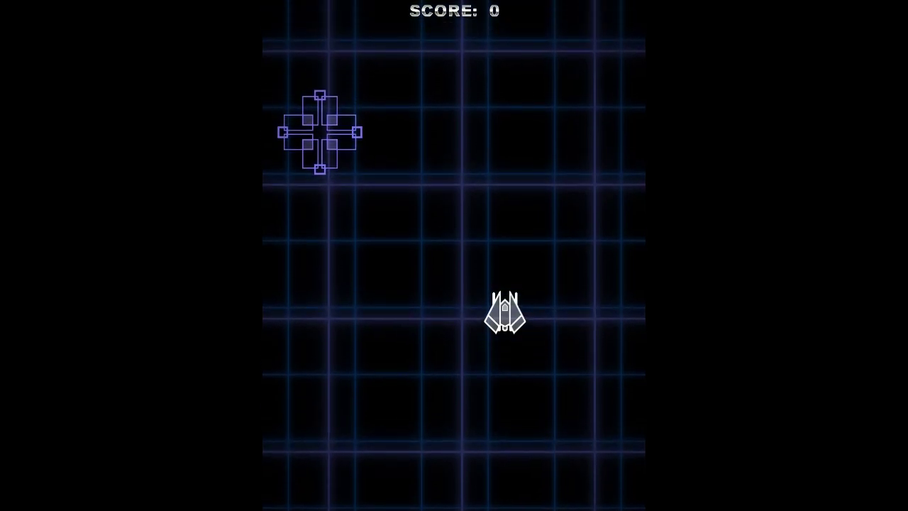
key(Escape)
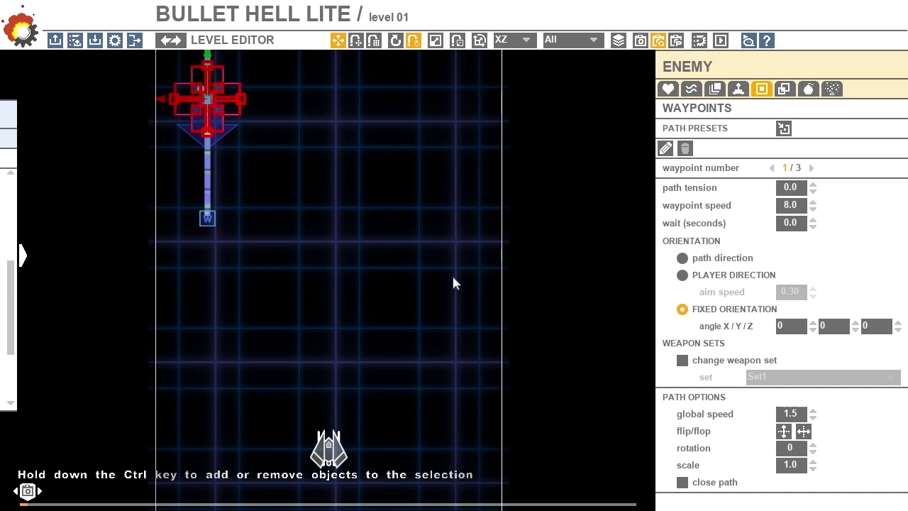
Tick 'attached to camera' on the boss wave and preview the scroll from the top camera
click(667, 89)
click(691, 89)
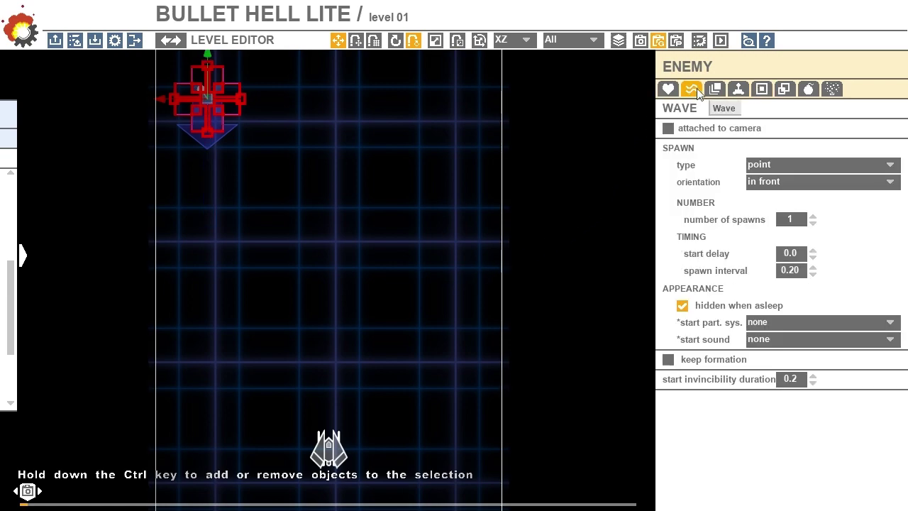
click(668, 128)
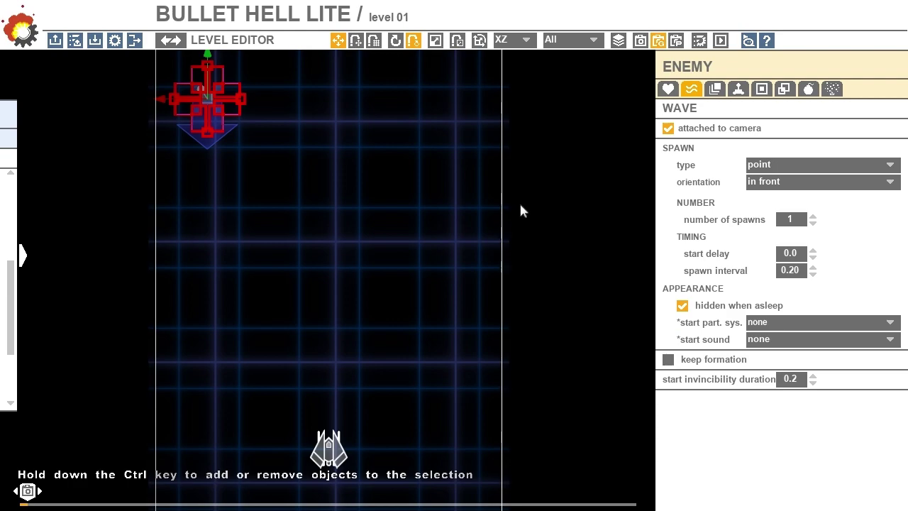
key(w)
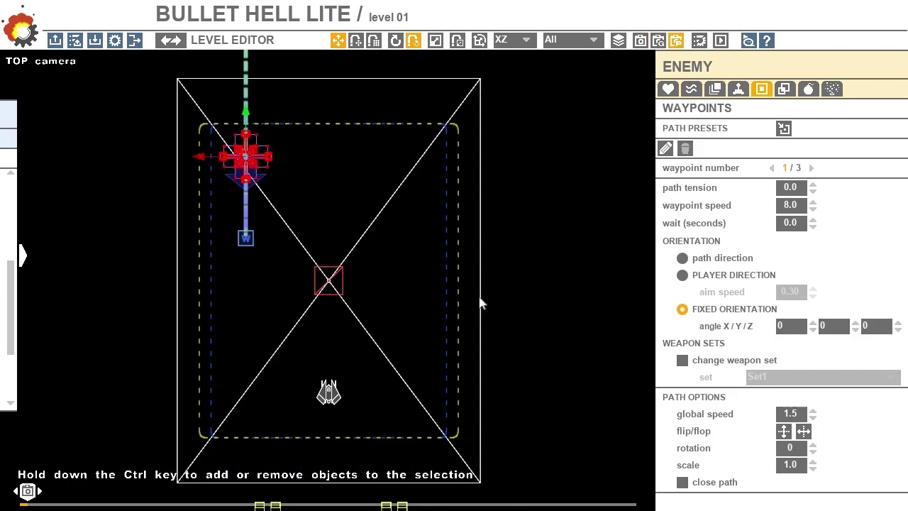
middle_drag(480, 302, 540, 293)
key(p)
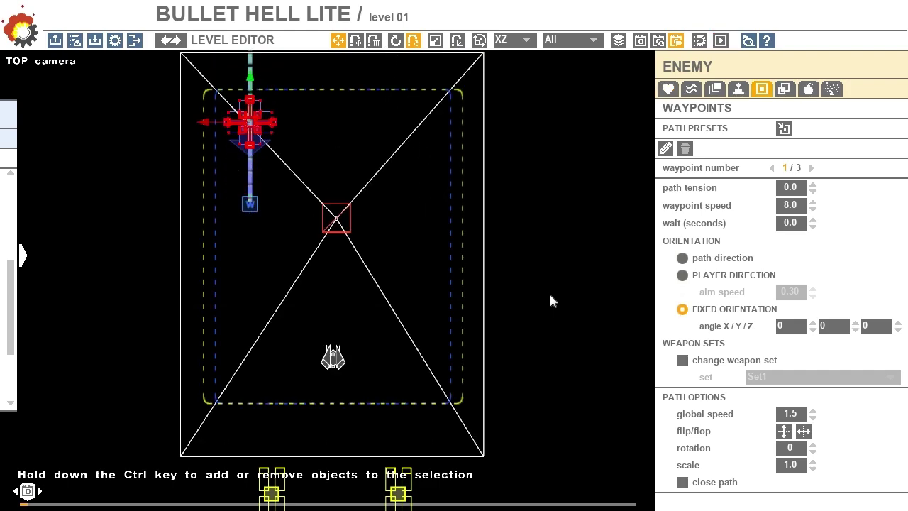
Recheck the wave's 'attached to camera' option, then play and stop the level preview
click(690, 90)
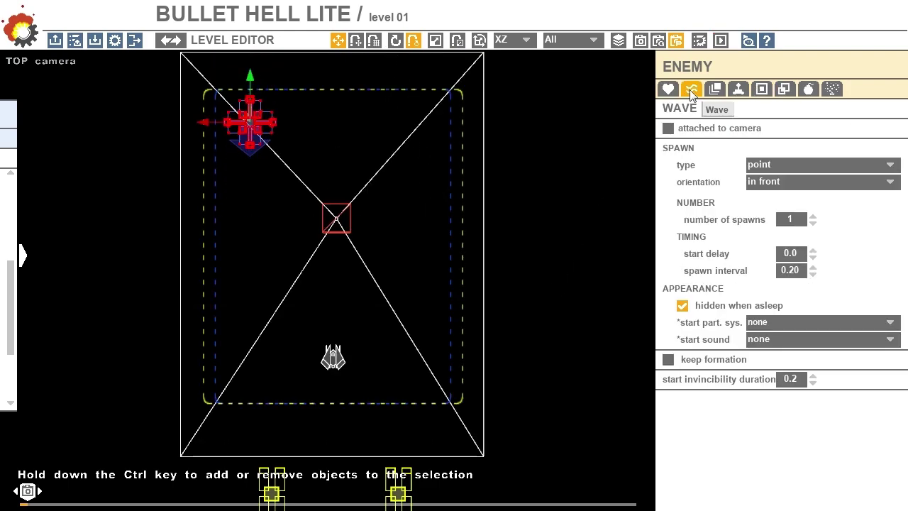
click(667, 128)
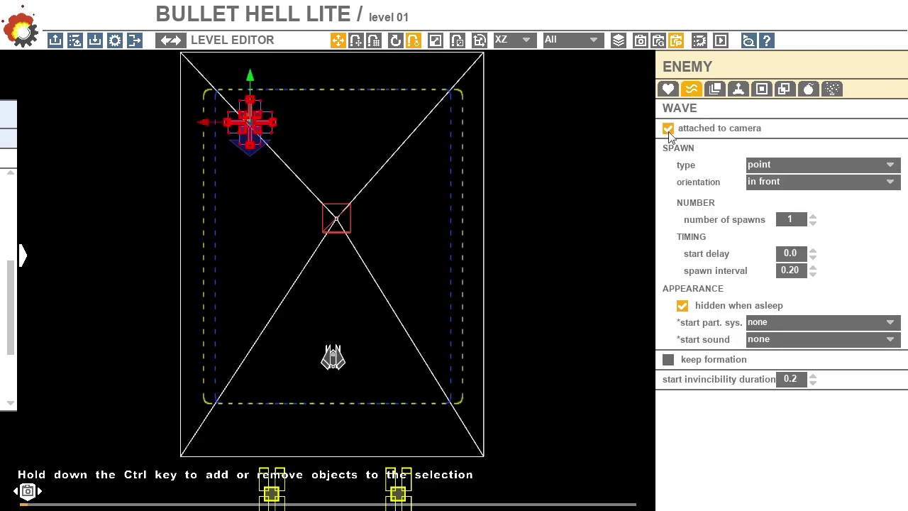
click(761, 89)
key(space)
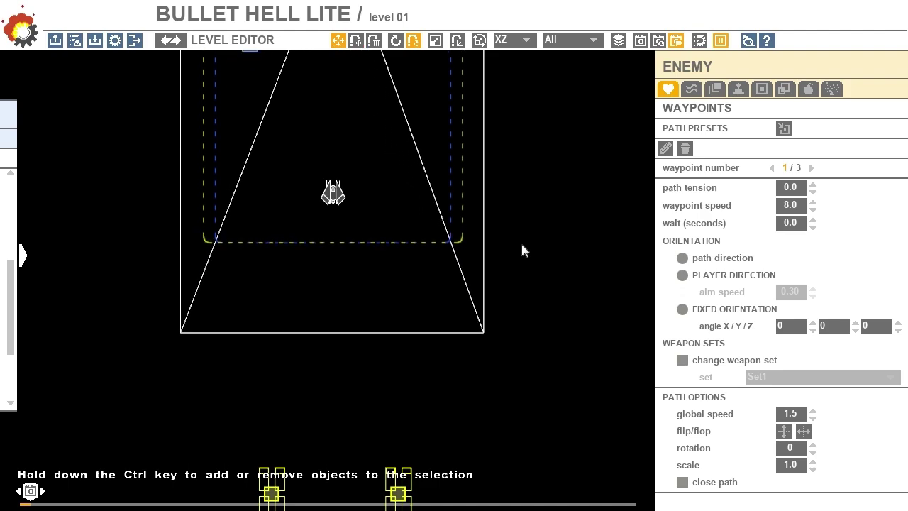
key(space)
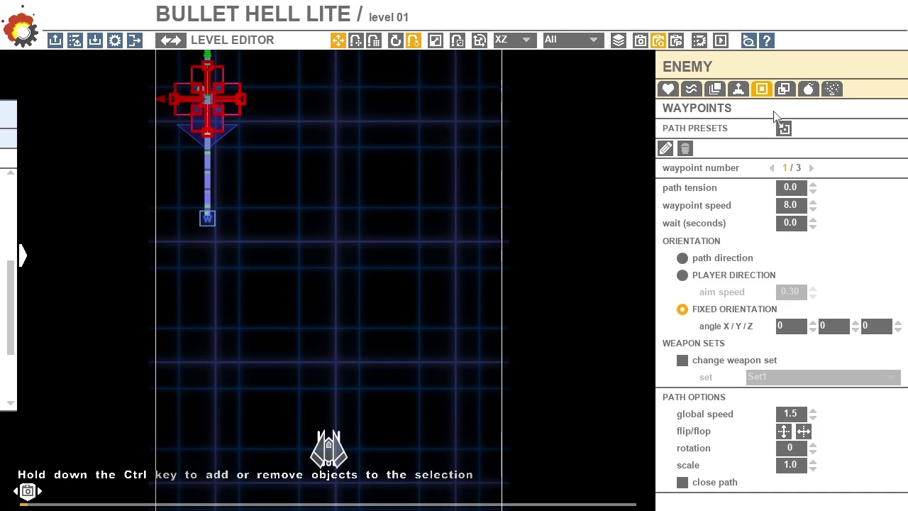
Put the EL_3ways weapon into weapon set Set1 via the Weapon Editor
click(809, 90)
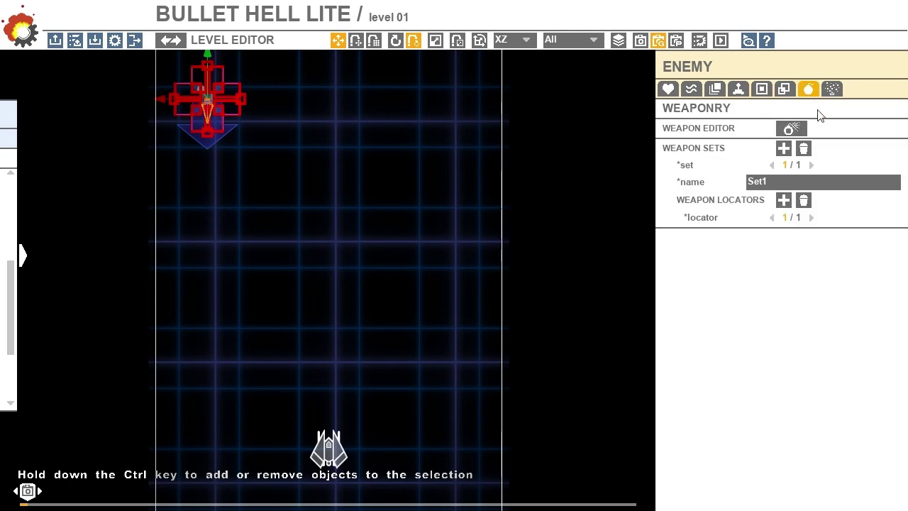
click(787, 130)
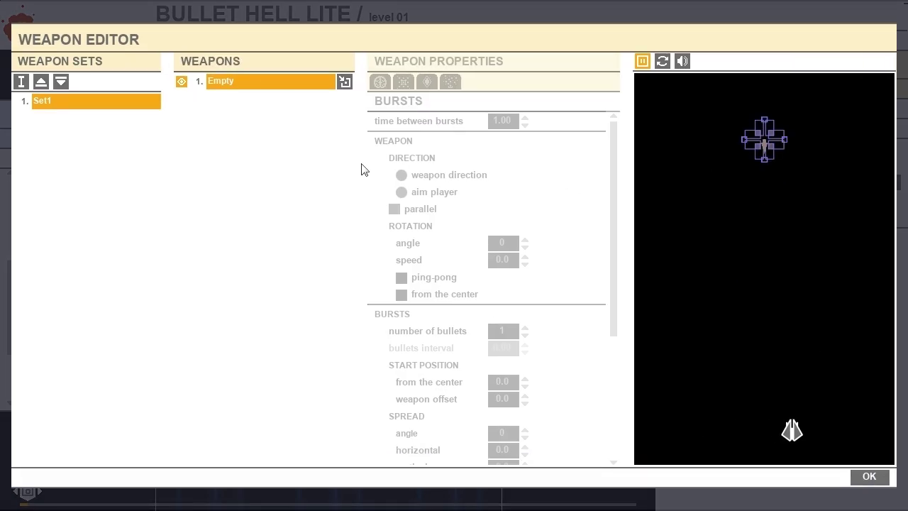
click(345, 82)
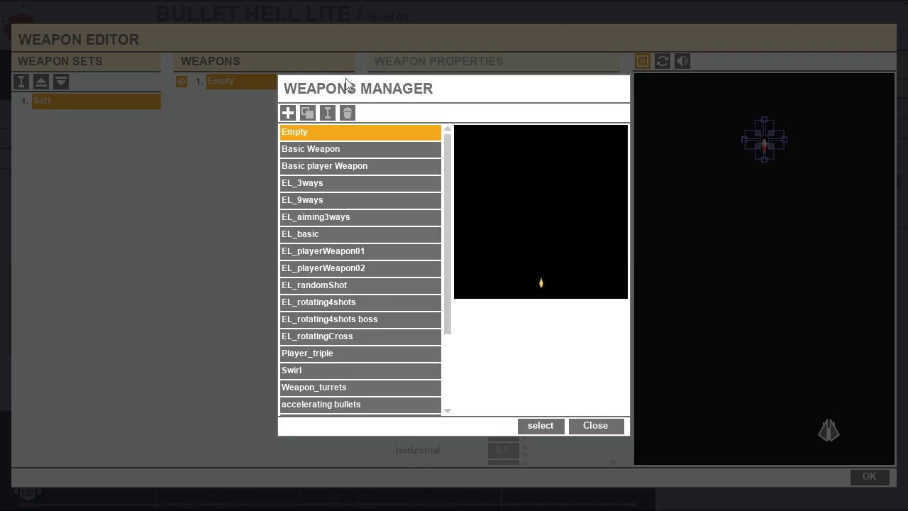
click(320, 183)
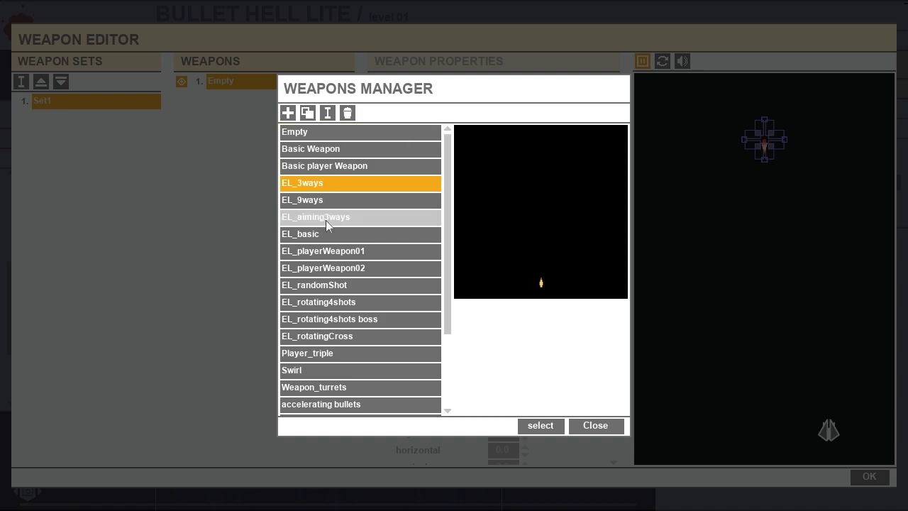
click(544, 425)
click(873, 479)
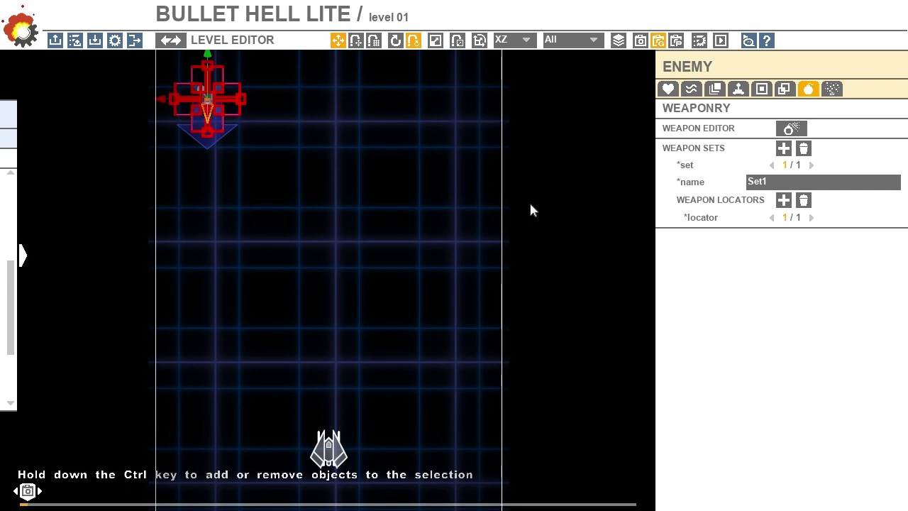
Make the first waypoint change the weapon set to none
click(761, 90)
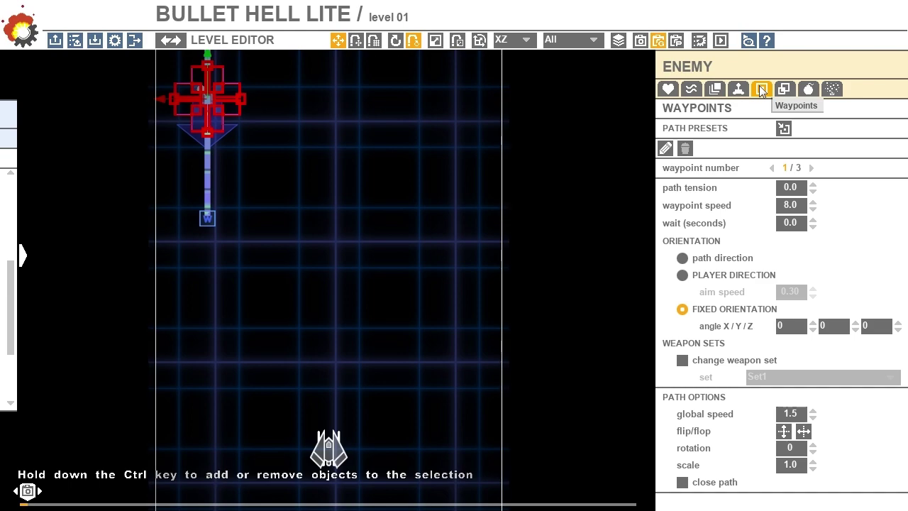
click(207, 219)
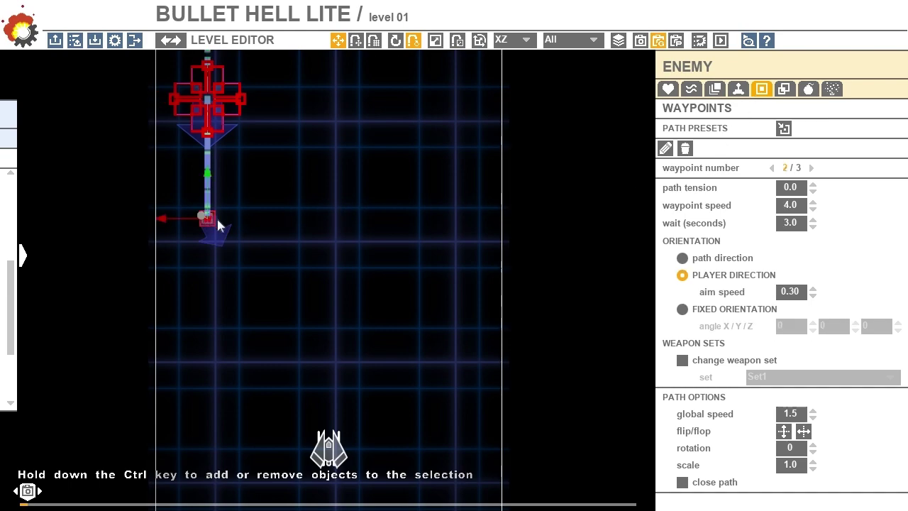
click(772, 168)
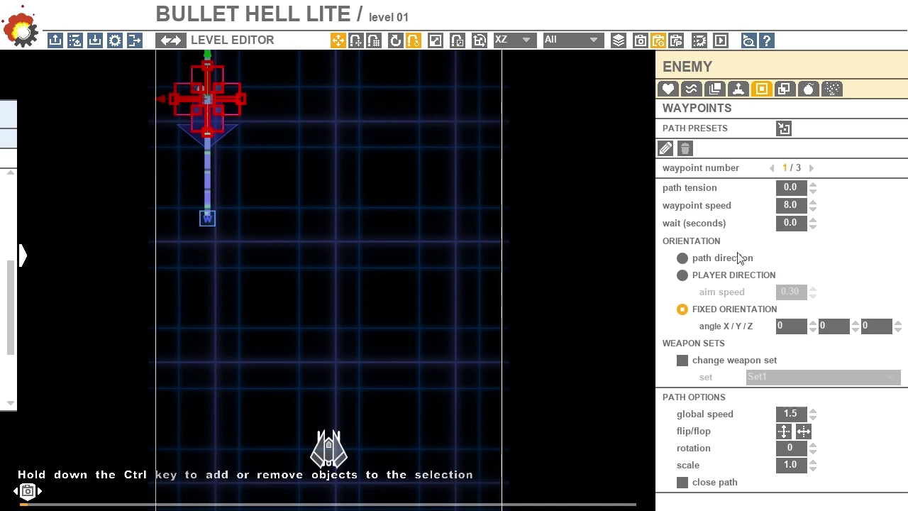
click(682, 360)
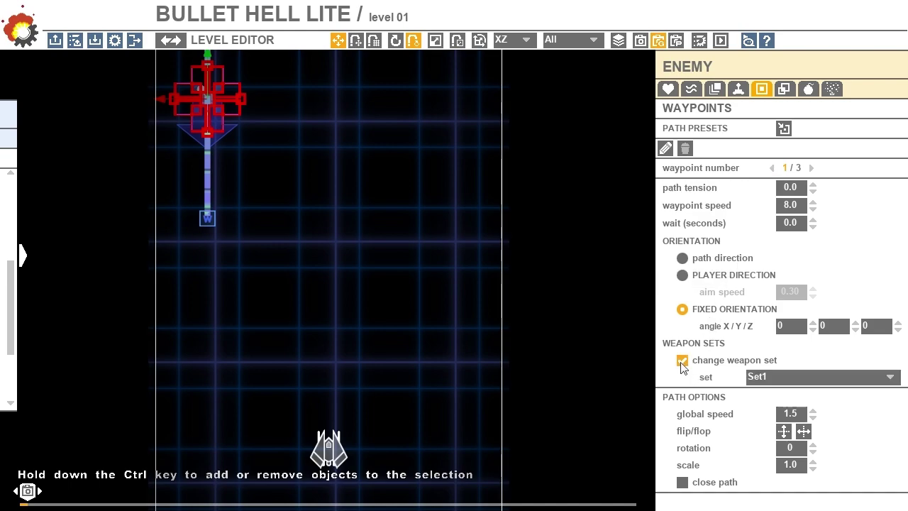
click(777, 376)
click(781, 392)
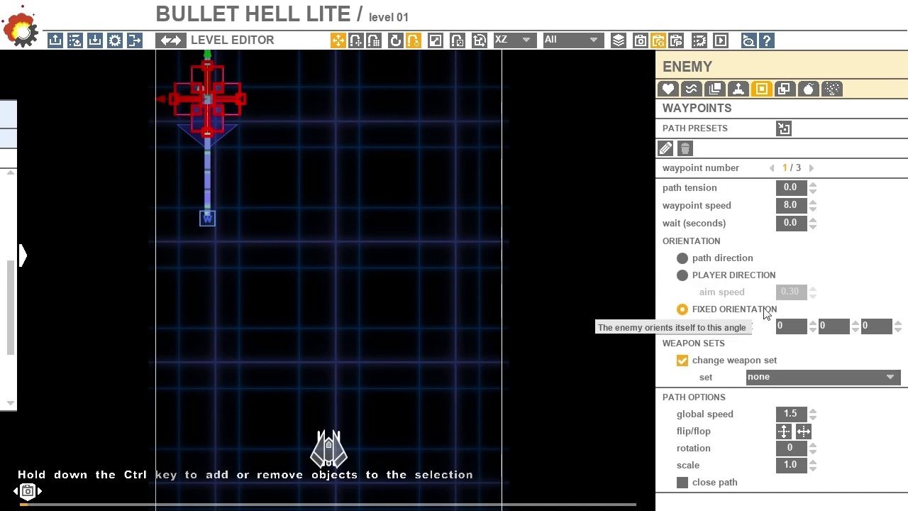
Make the enemy switch to weapon set Set1 at the second waypoint
click(207, 219)
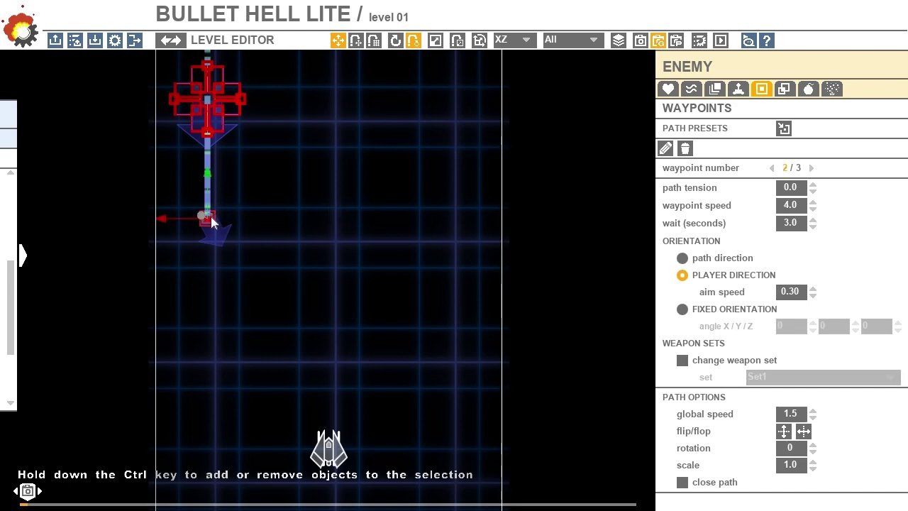
click(685, 361)
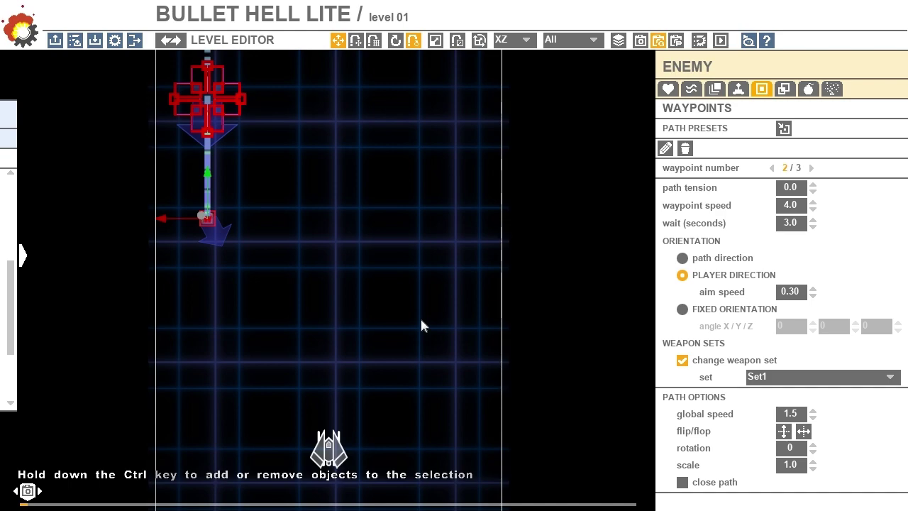
scroll(421, 326, down, 2)
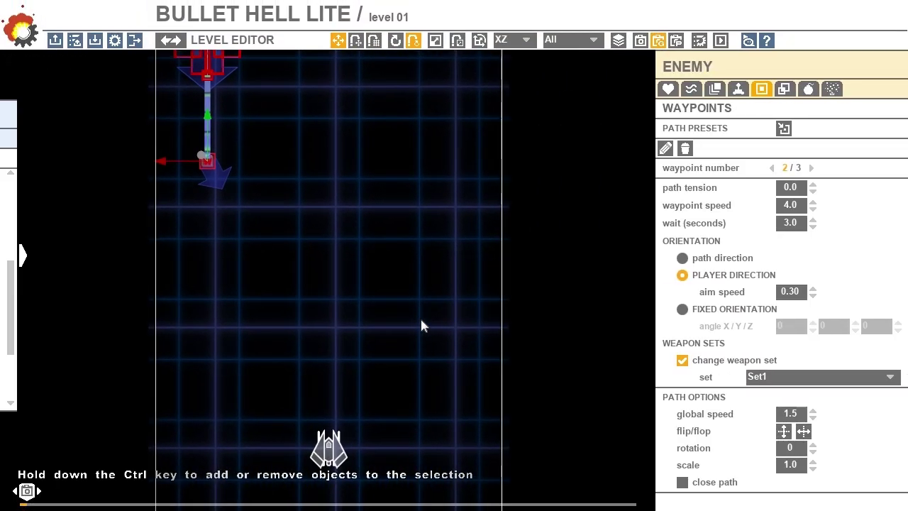
Set the boss's Gameplay drop to item_star, 4 pickups, spawn radius 9
click(735, 88)
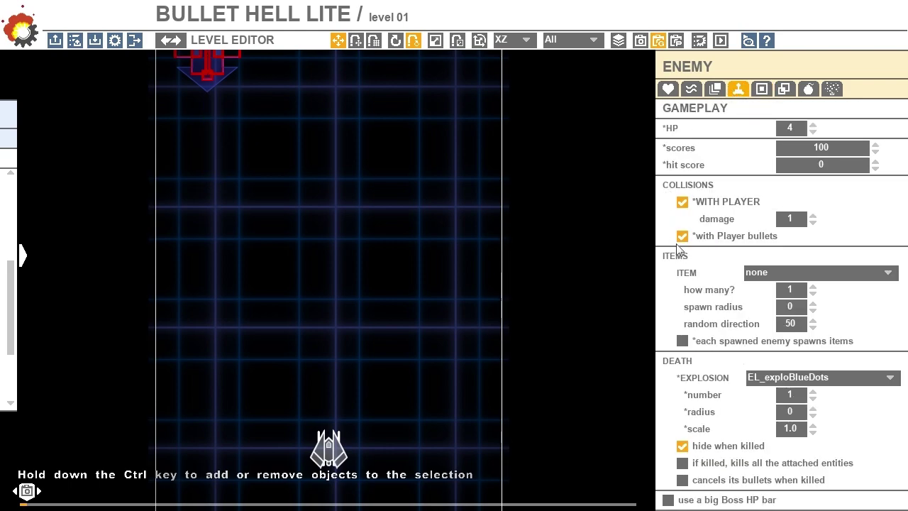
click(779, 271)
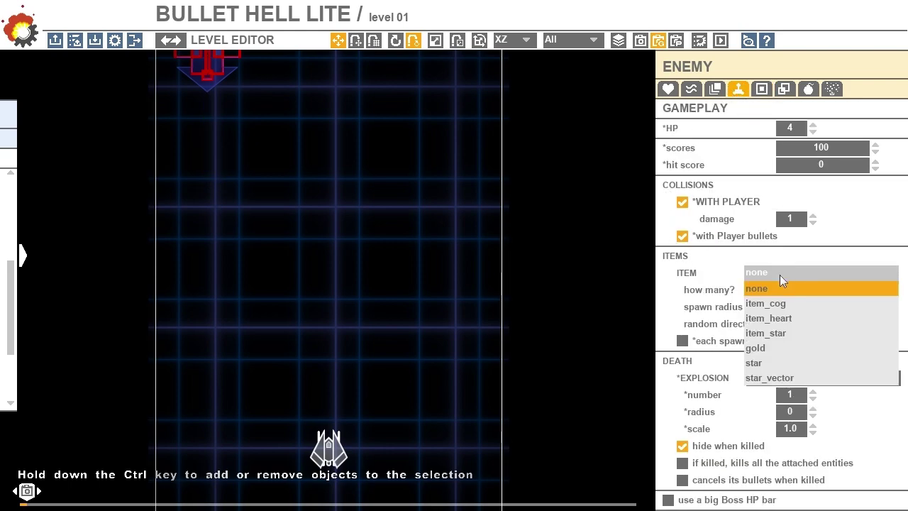
click(787, 331)
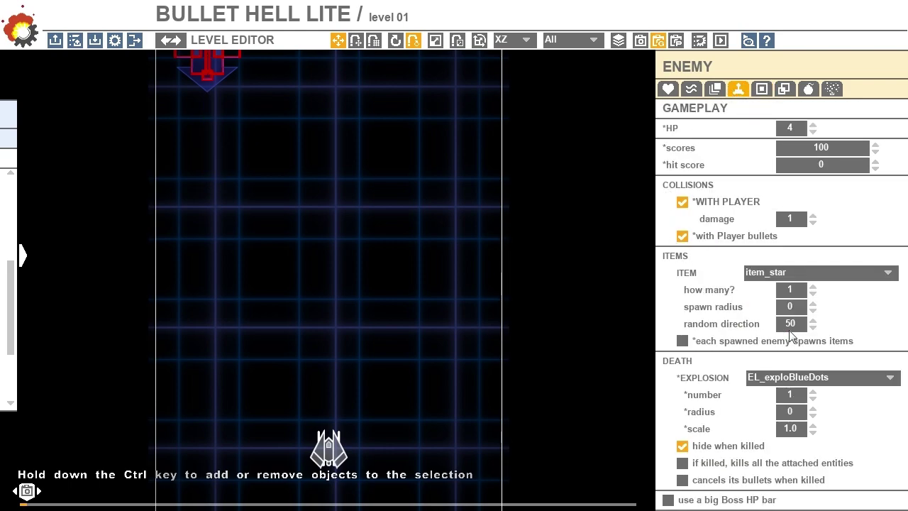
click(812, 286)
click(813, 302)
click(813, 303)
click(813, 303)
click(813, 302)
click(813, 303)
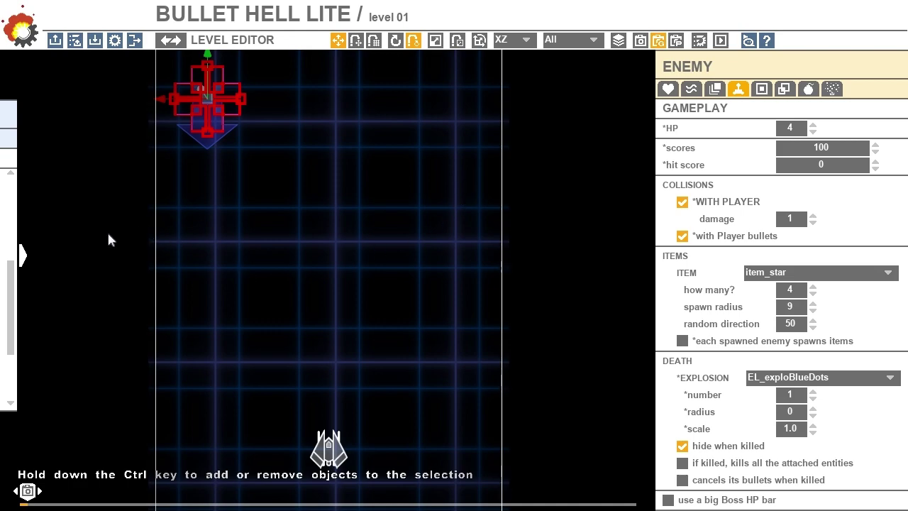
click(20, 239)
Place a star item from the Game Box Items into the level
click(214, 138)
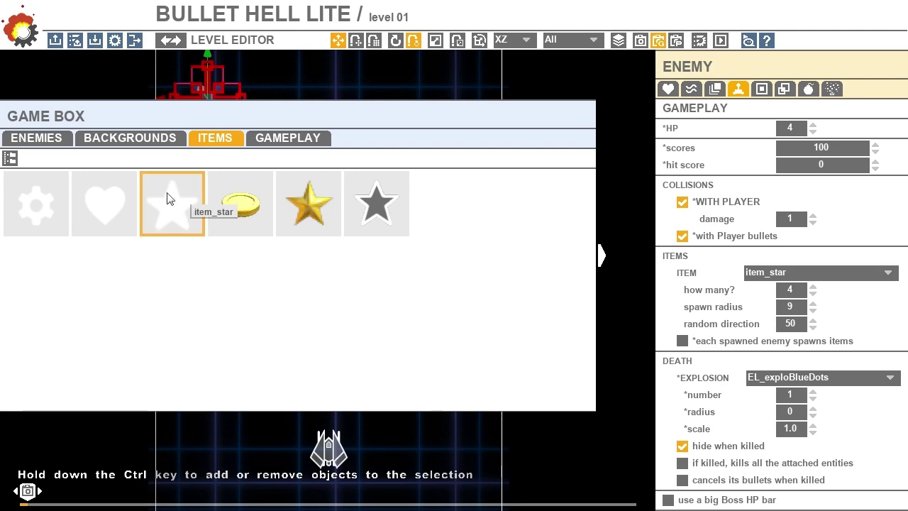
click(151, 190)
click(358, 206)
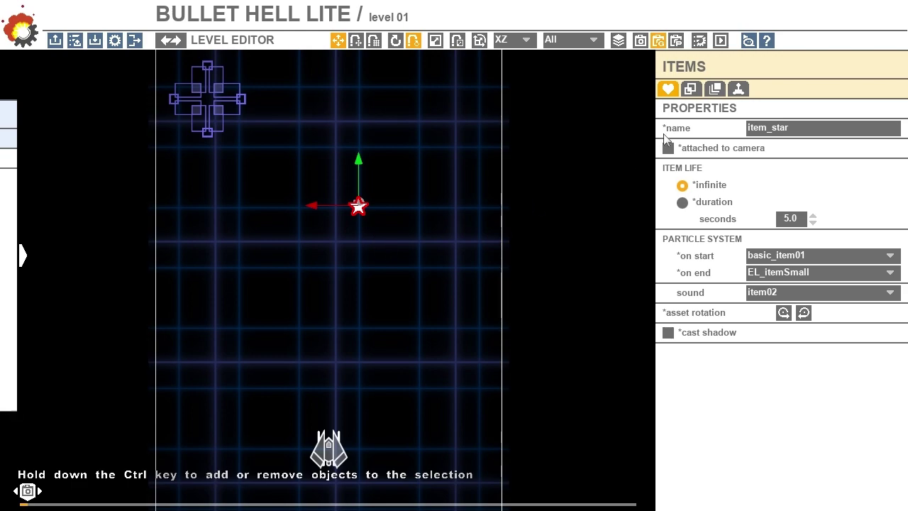
Change the star's gameplay score to 100
click(714, 89)
click(738, 88)
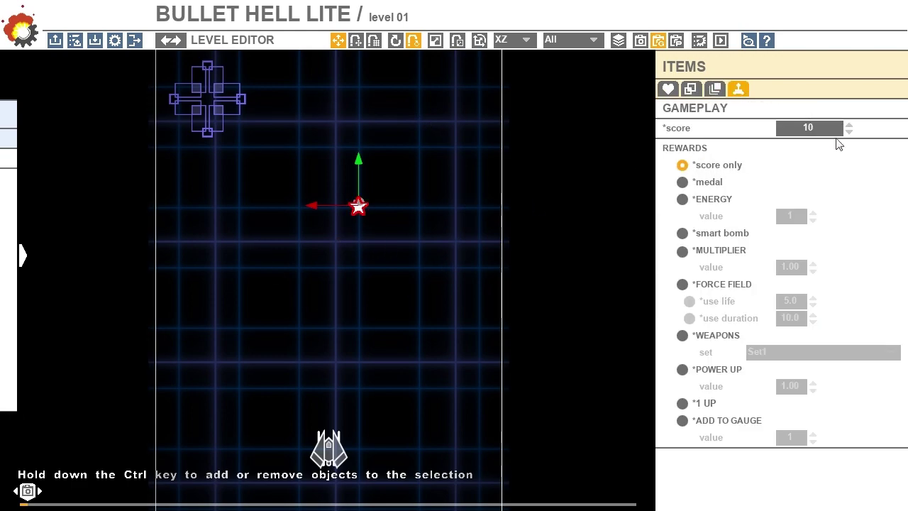
click(823, 128)
text(100)
key(Return)
click(389, 239)
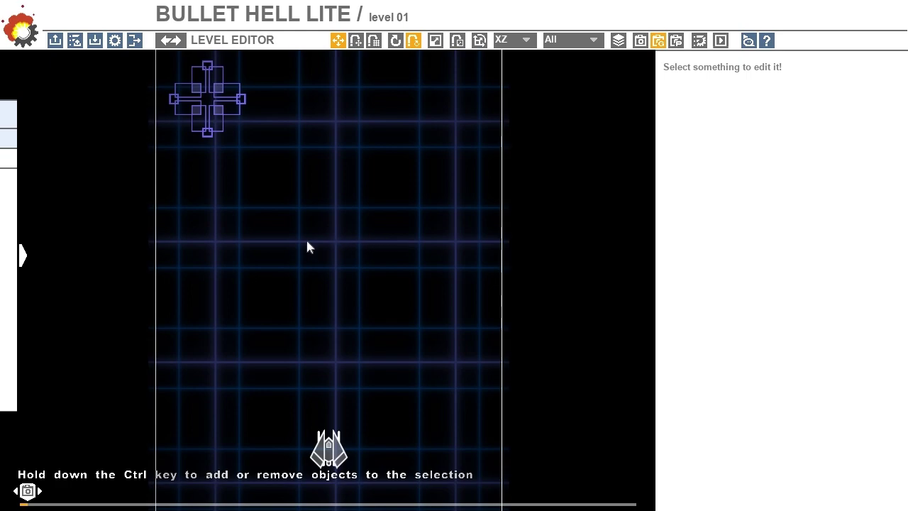
Copy the cross enemy to the right side, then duplicate the pair higher up the level
click(219, 88)
shift+drag(163, 100, 419, 102)
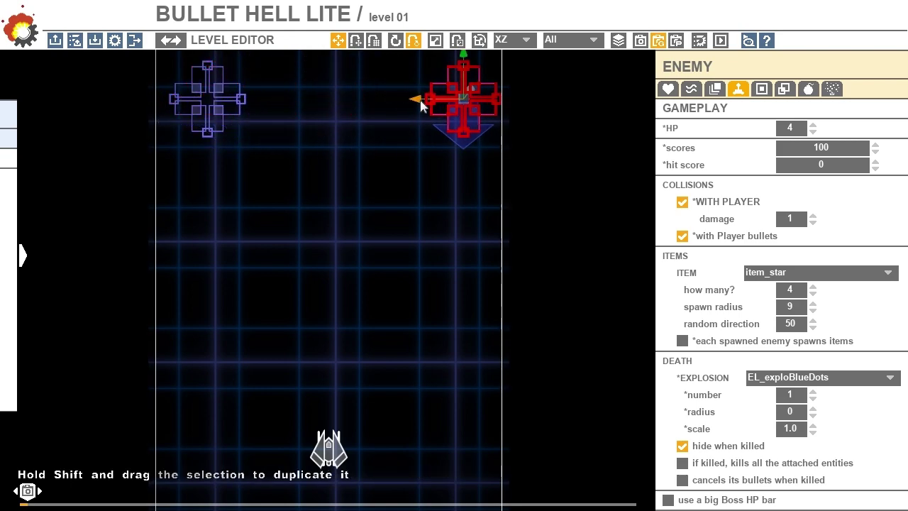
scroll(374, 187, up, 3)
drag(135, 130, 486, 255)
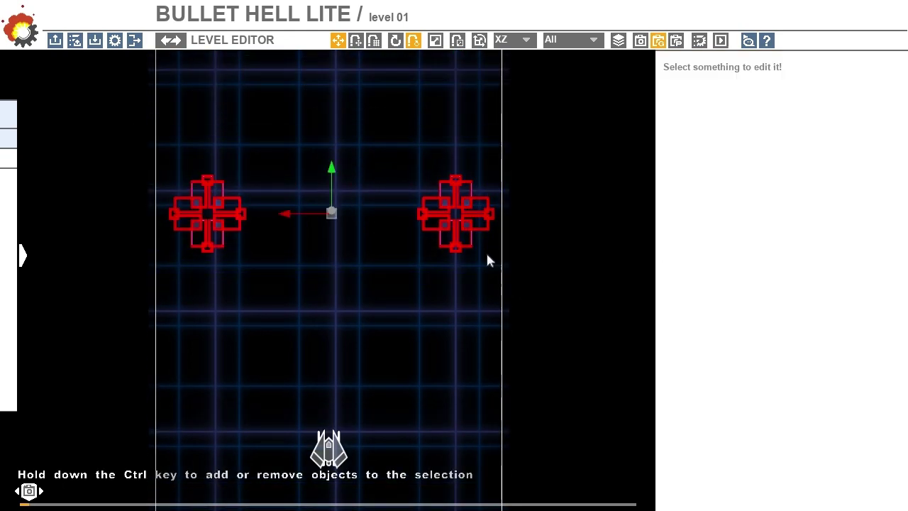
shift+drag(334, 168, 336, 85)
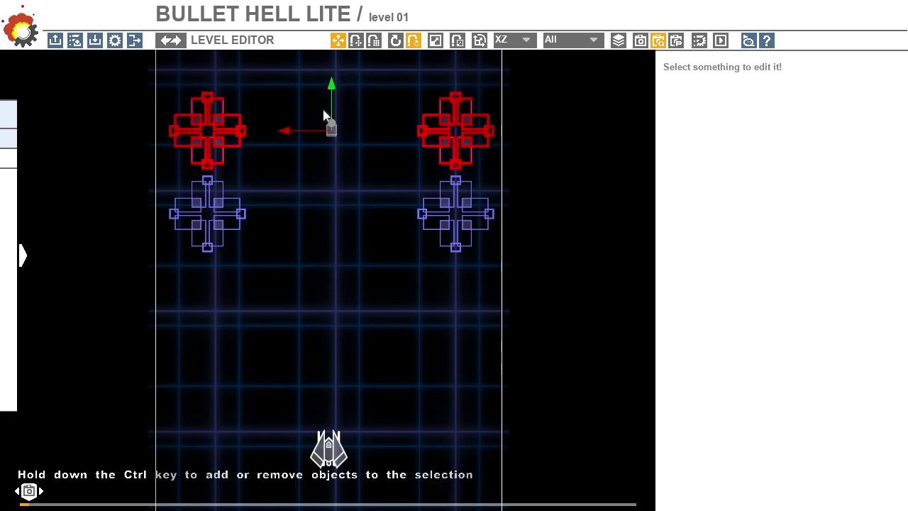
Move the upper left and upper right enemies inward toward the centre
click(215, 122)
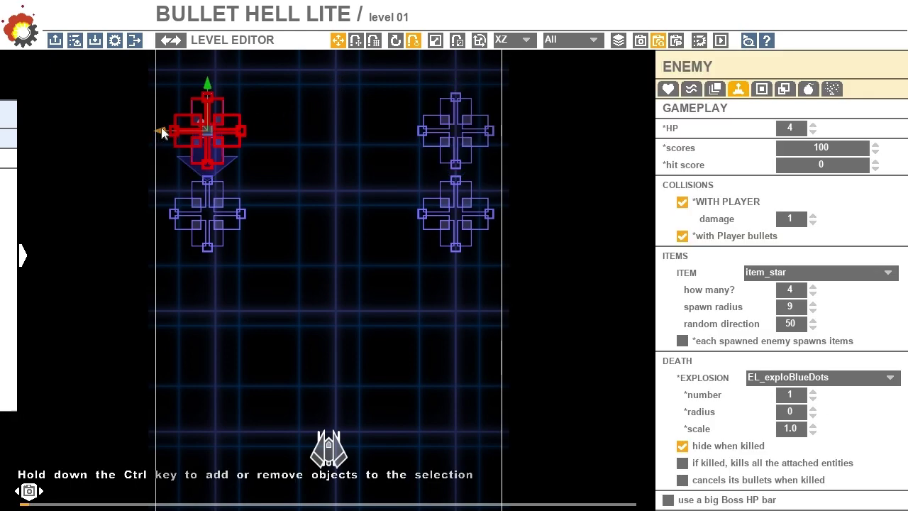
drag(165, 130, 246, 131)
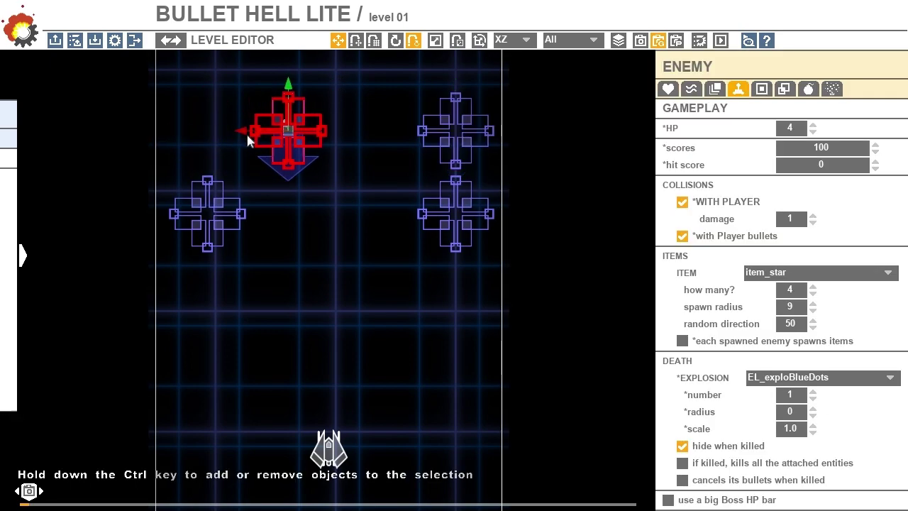
click(447, 123)
drag(410, 133, 317, 138)
key(F5)
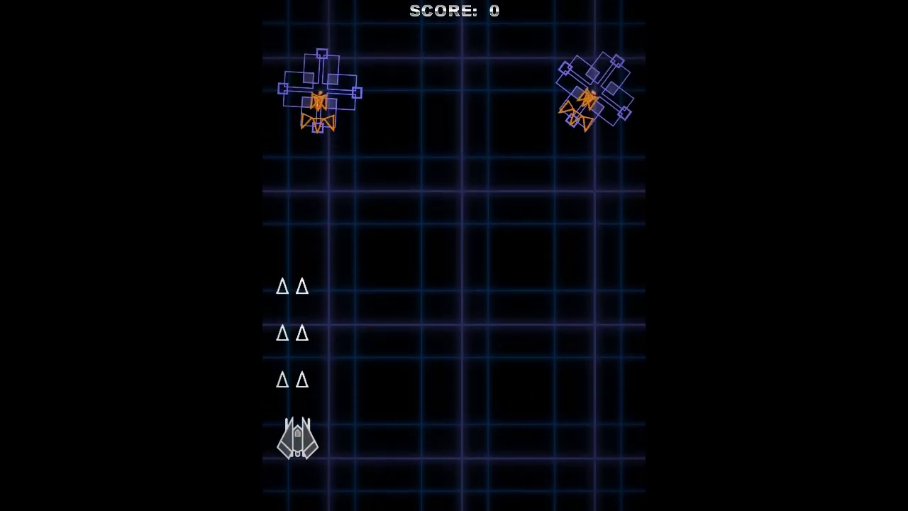
key(Right)
key(Left)
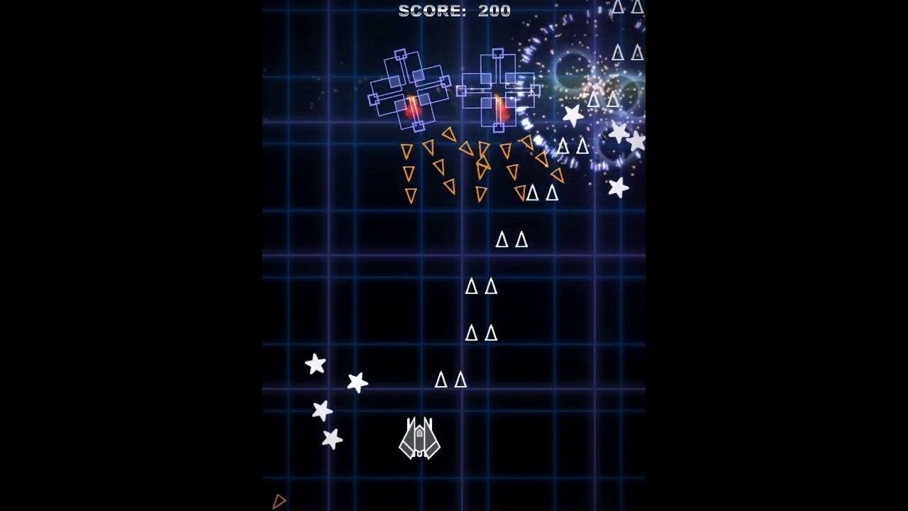
key(Up)
key(Right)
key(Left)
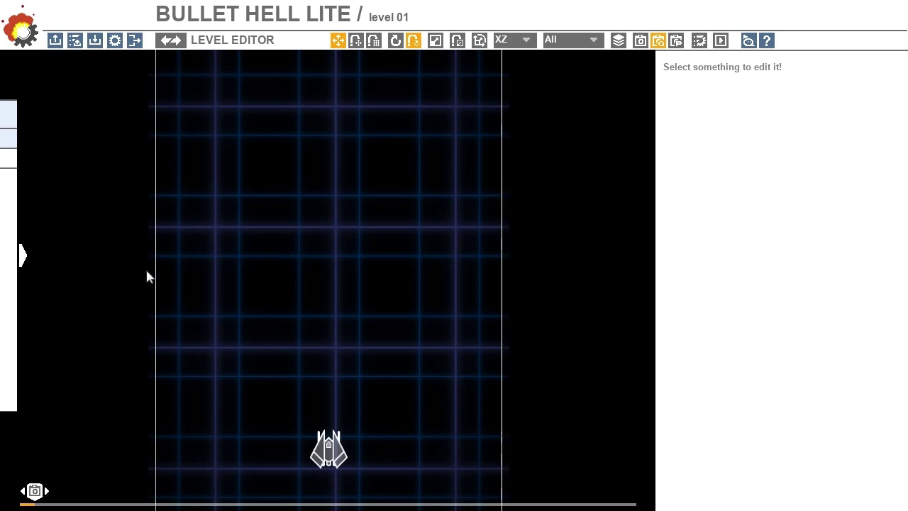
Place a Small_Squares_01_Red enemy from the Game Box's enemy catalogue at the top of the level
click(22, 259)
click(39, 142)
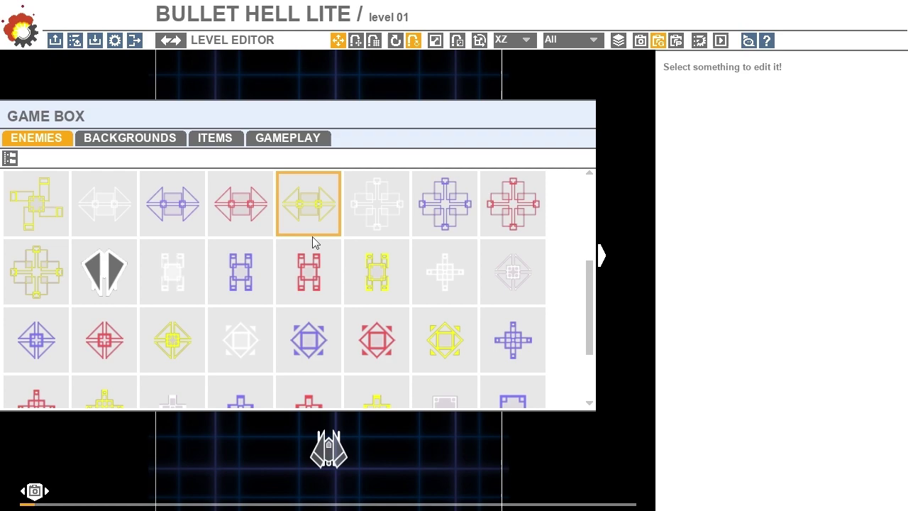
scroll(312, 269, down, 3)
click(309, 304)
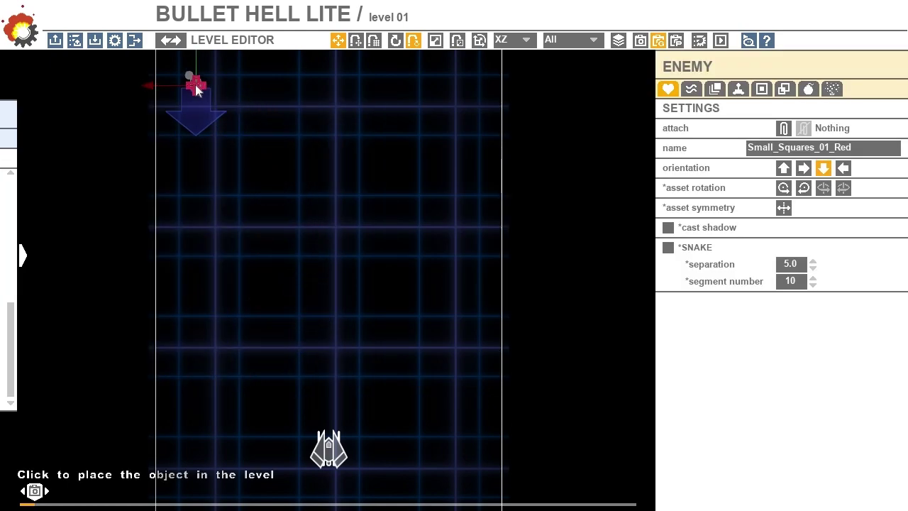
click(334, 77)
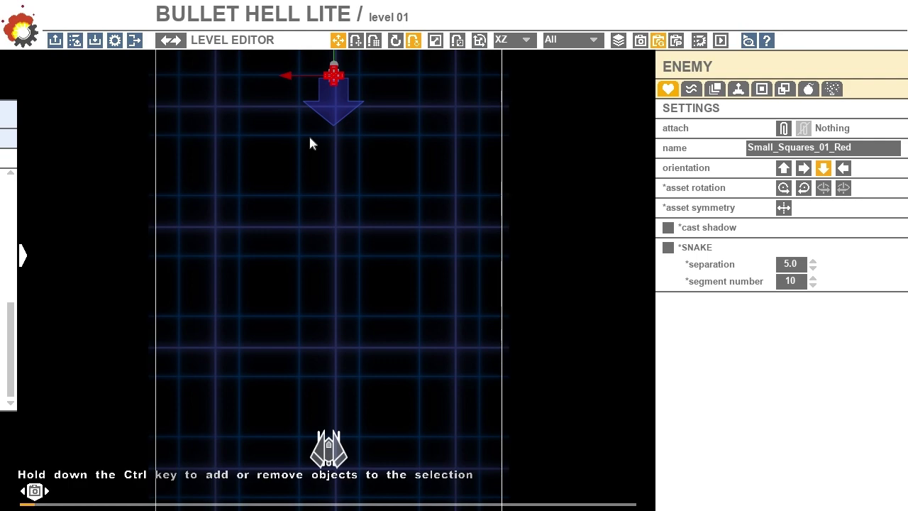
Add a waypoint near the ship and drag it straight down past the bottom
click(761, 88)
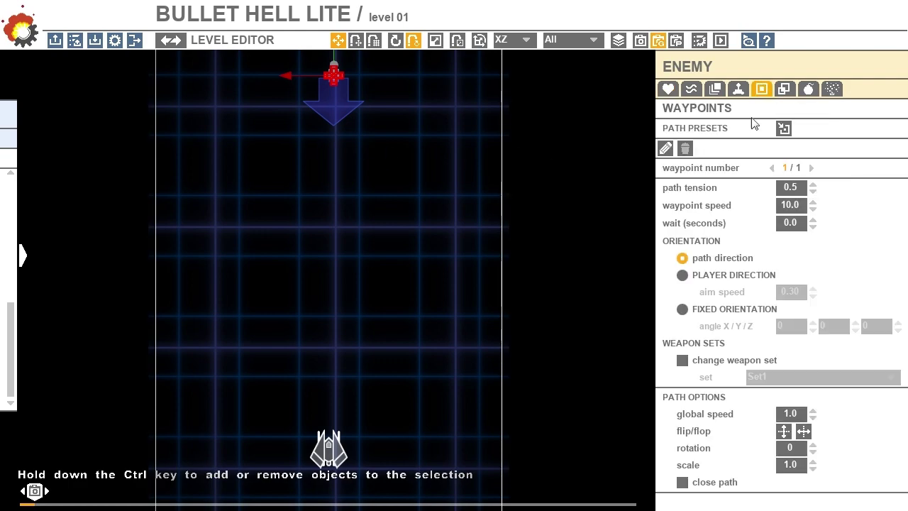
click(665, 147)
click(333, 407)
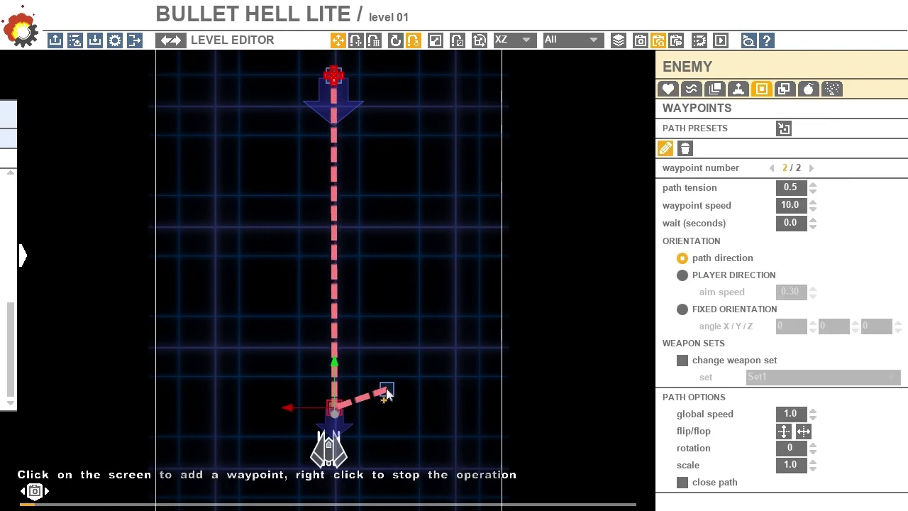
right_click(387, 395)
drag(340, 364, 341, 459)
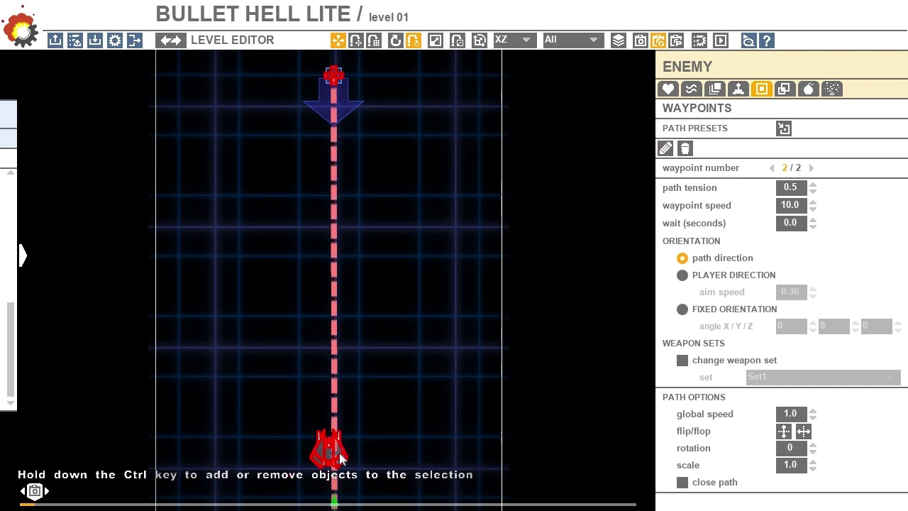
Attach the wave to the camera with random spawn type and a 65×10 spawn area
click(691, 89)
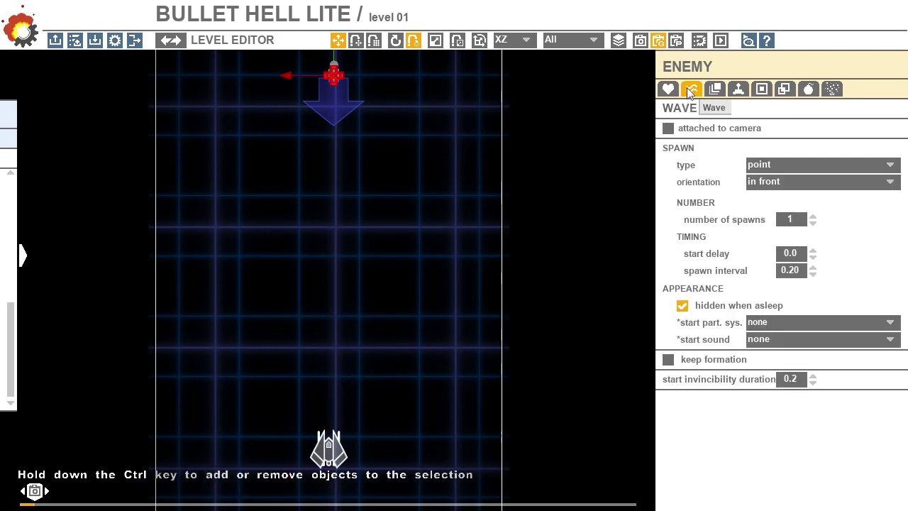
click(669, 128)
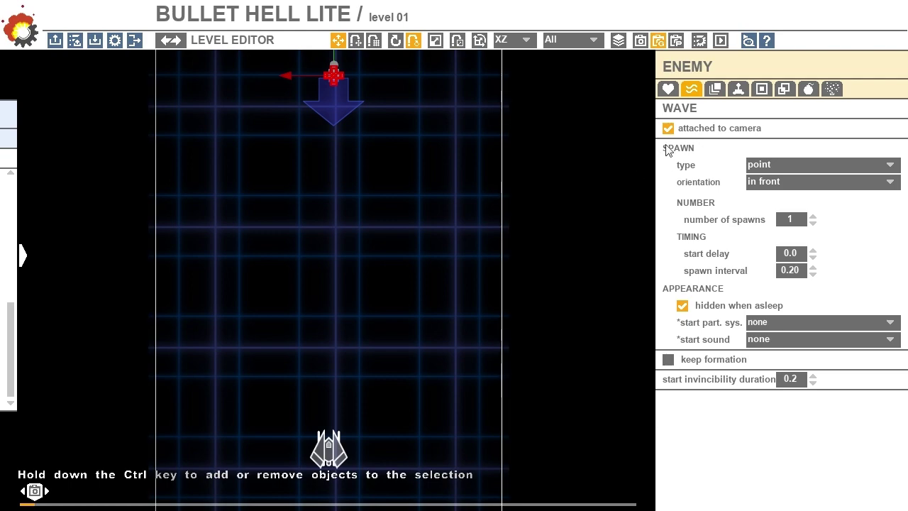
click(667, 89)
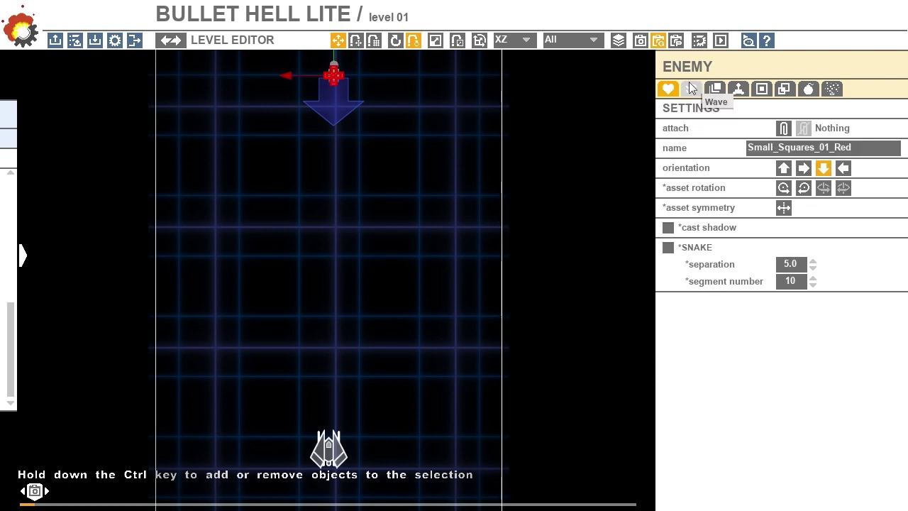
click(692, 88)
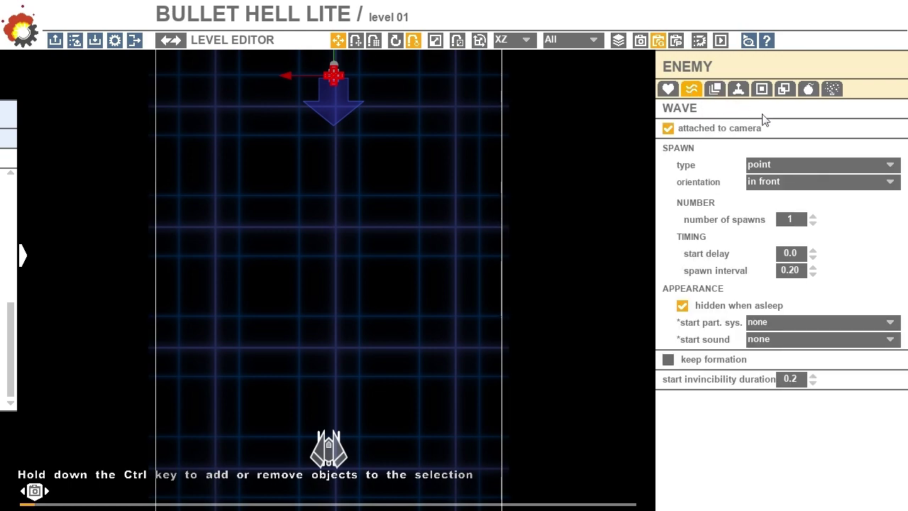
click(823, 163)
click(820, 210)
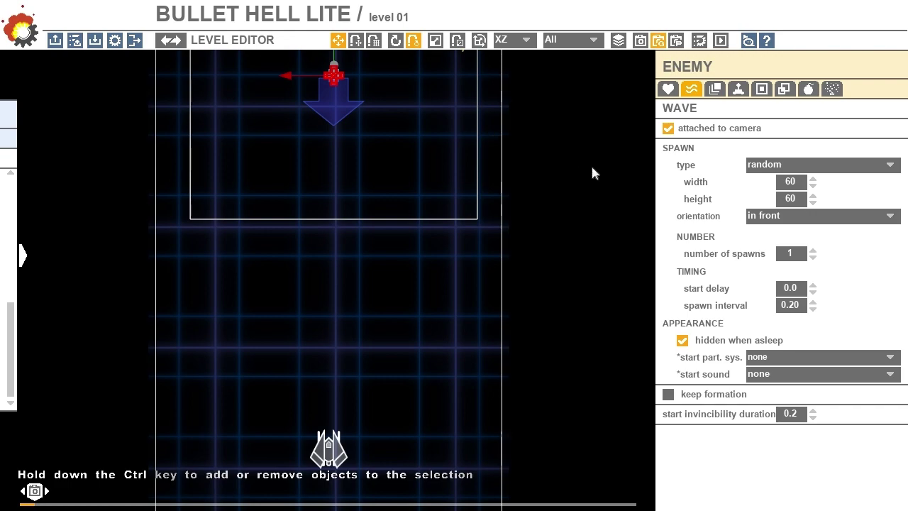
click(790, 182)
text(65)
key(Return)
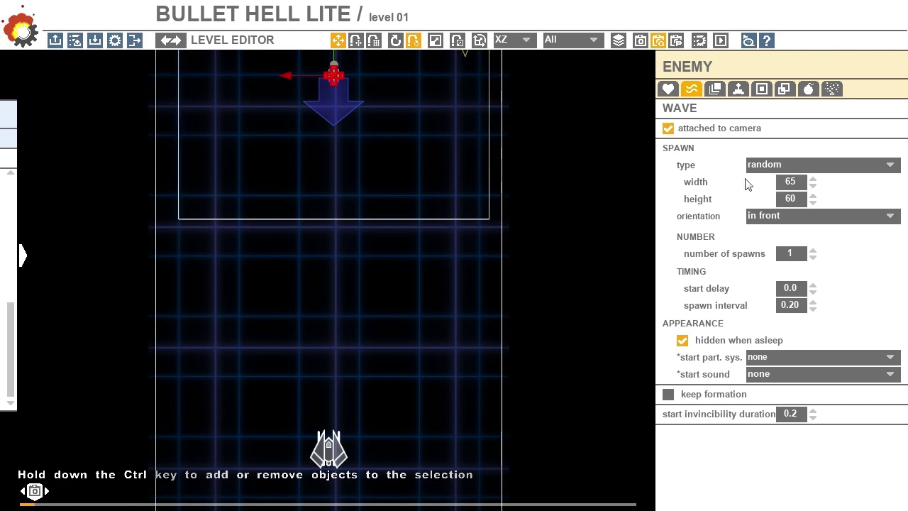
click(793, 199)
text(10)
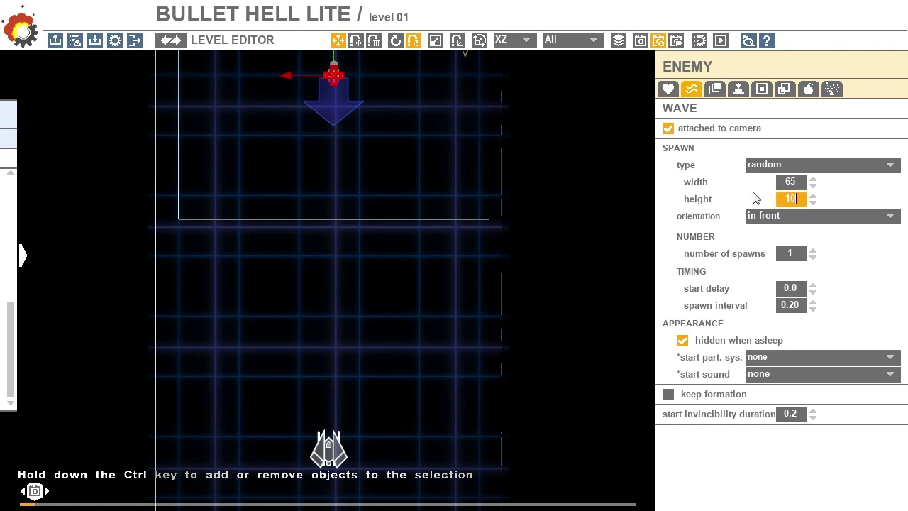
key(Return)
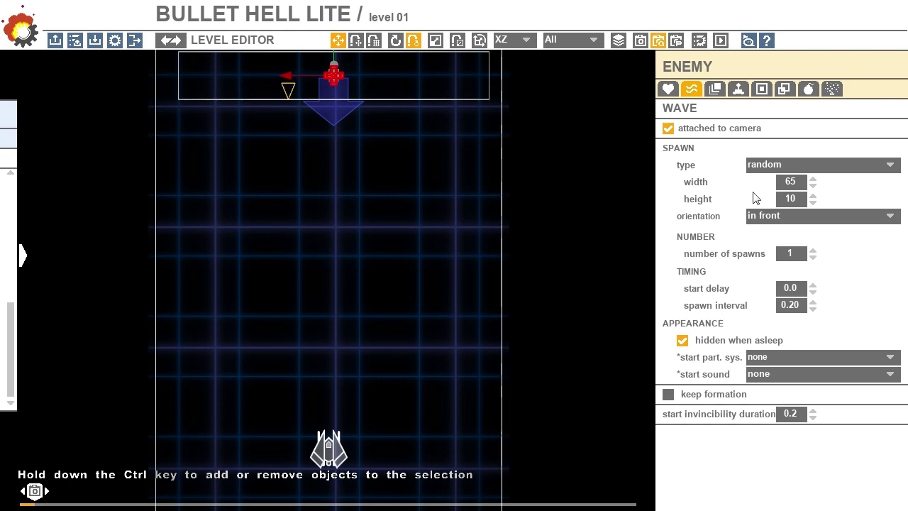
Set spawn orientation to face the player, 16 spawns, and a 0.10 s interval
click(821, 214)
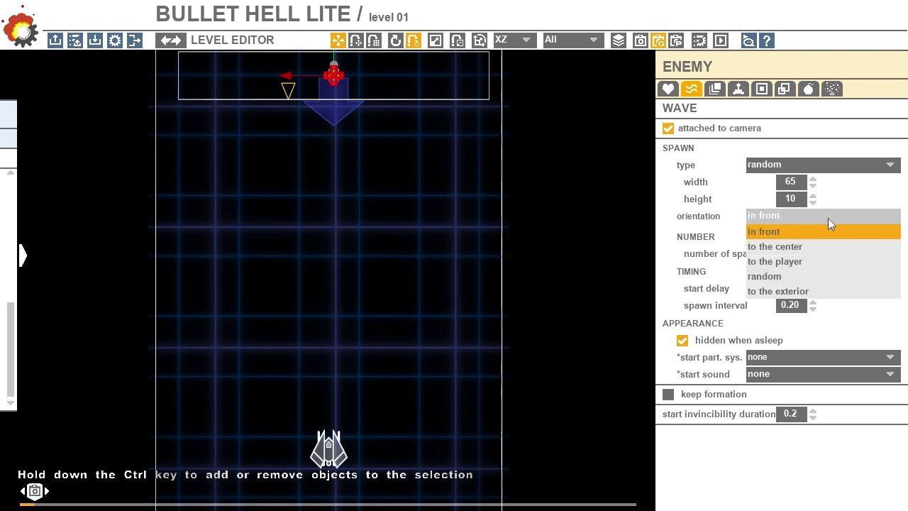
click(825, 261)
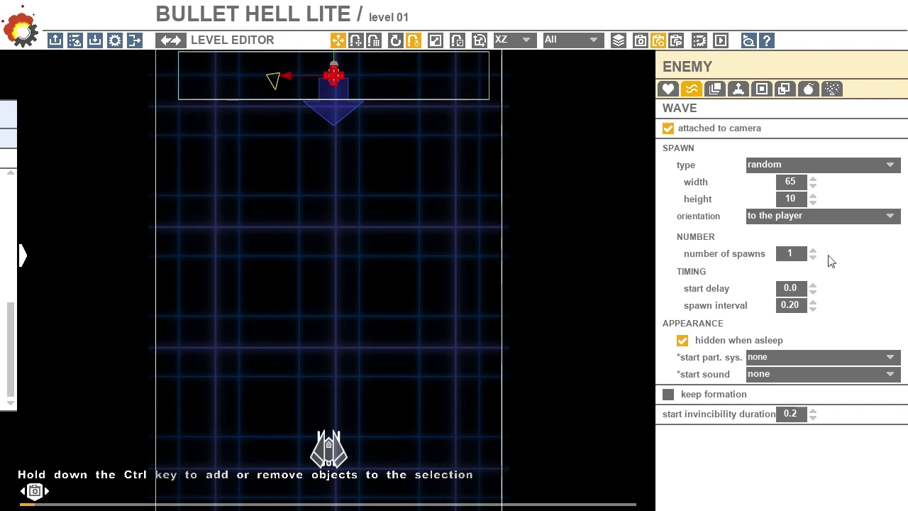
click(784, 253)
text(16)
key(Return)
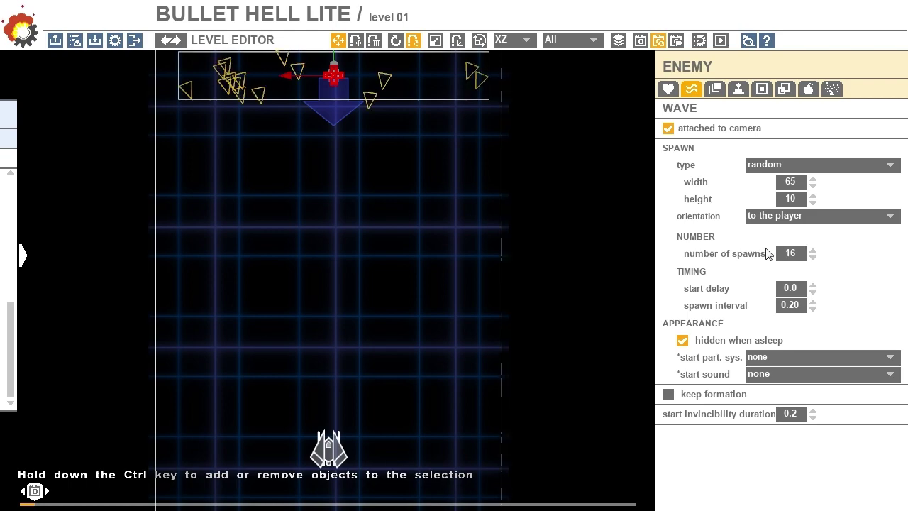
click(792, 307)
key(BackSpace)
key(BackSpace)
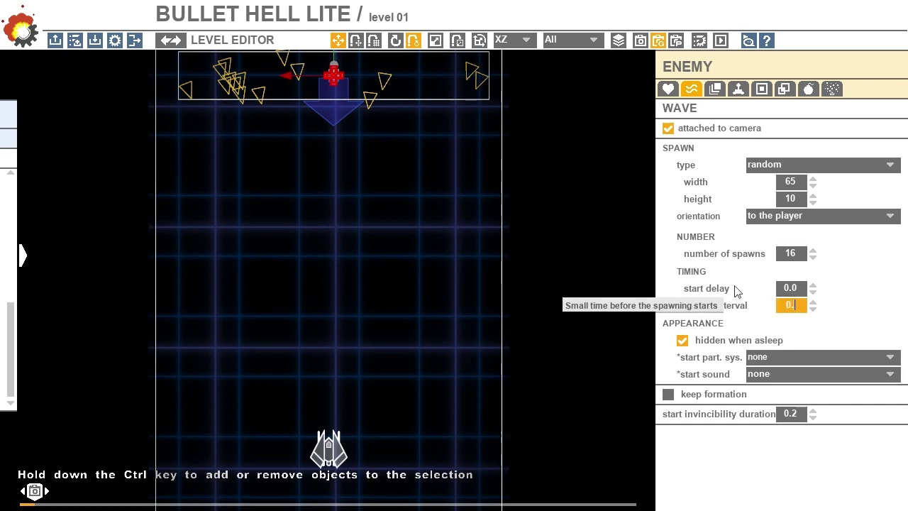
text(1)
key(Return)
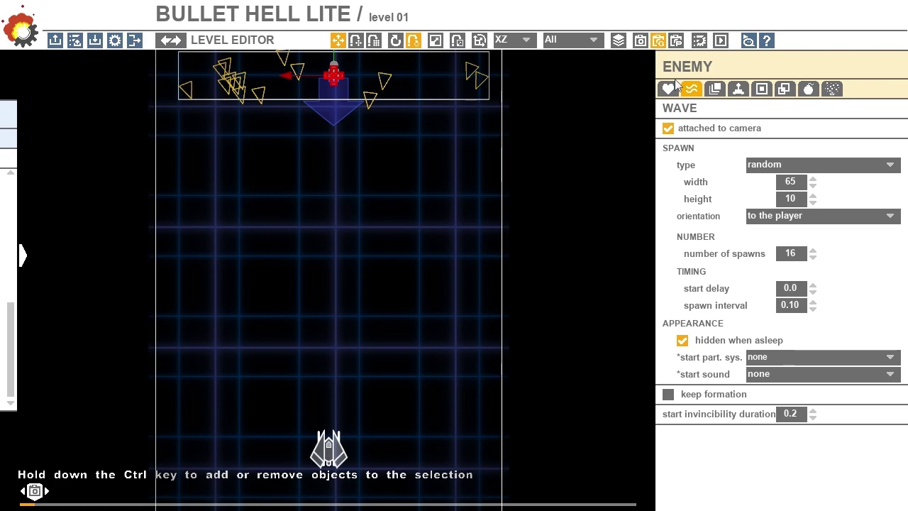
Set the enemy's dropped ITEM to item_star and enable item drops for each spawned enemy
click(746, 90)
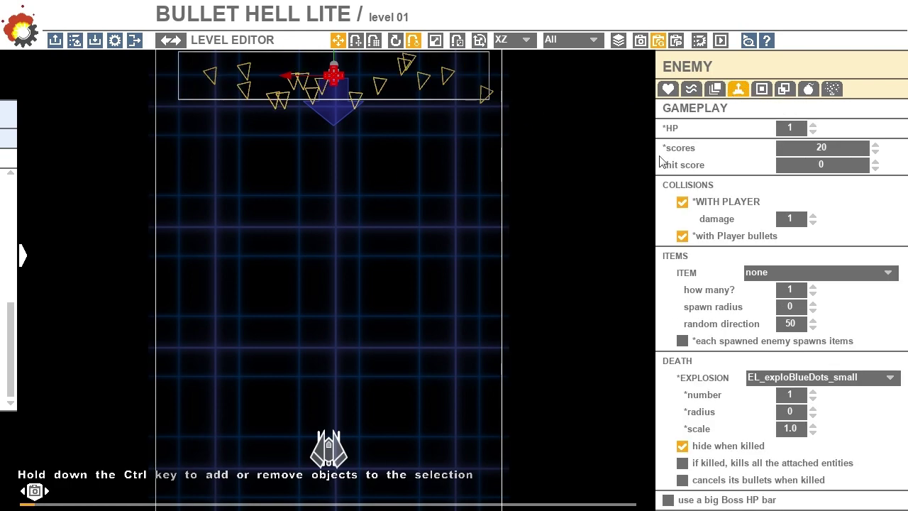
click(811, 273)
click(813, 334)
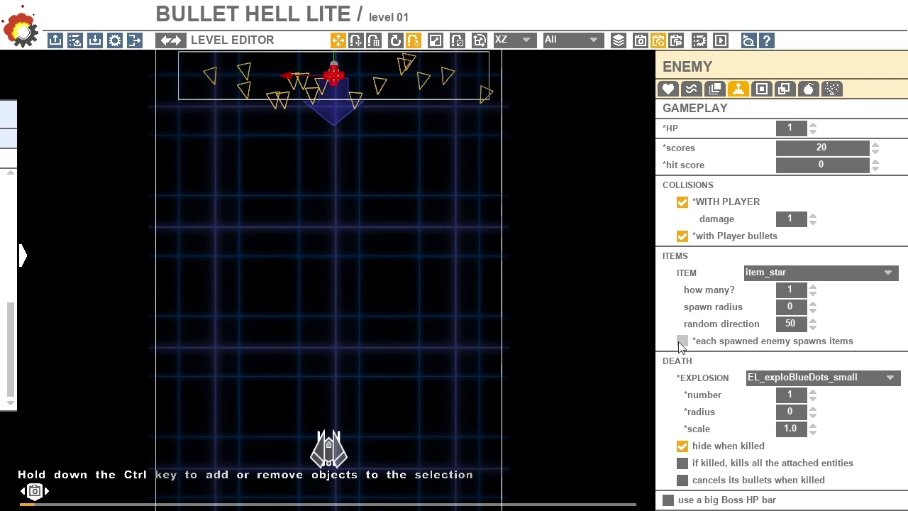
click(681, 342)
Start a test play with F5 and steer left and right to shoot enemies
key(F5)
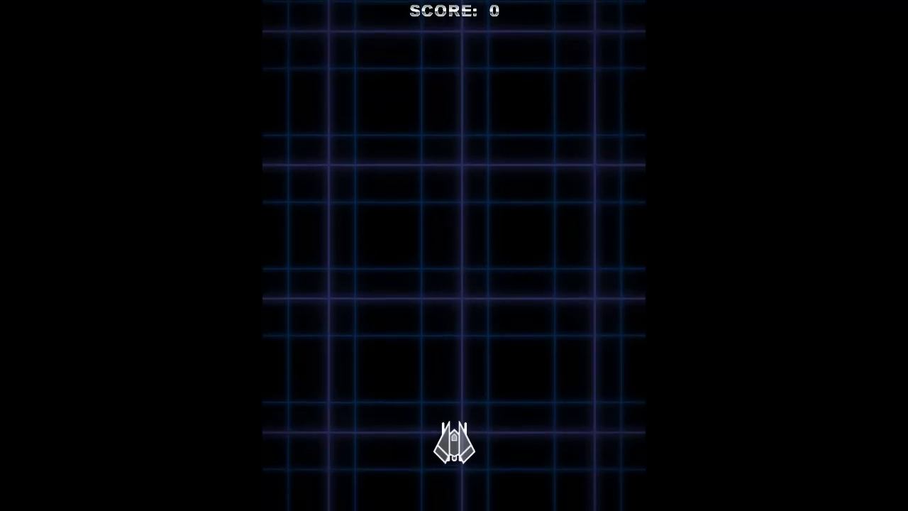
key(Right)
key(Left)
key(Right)
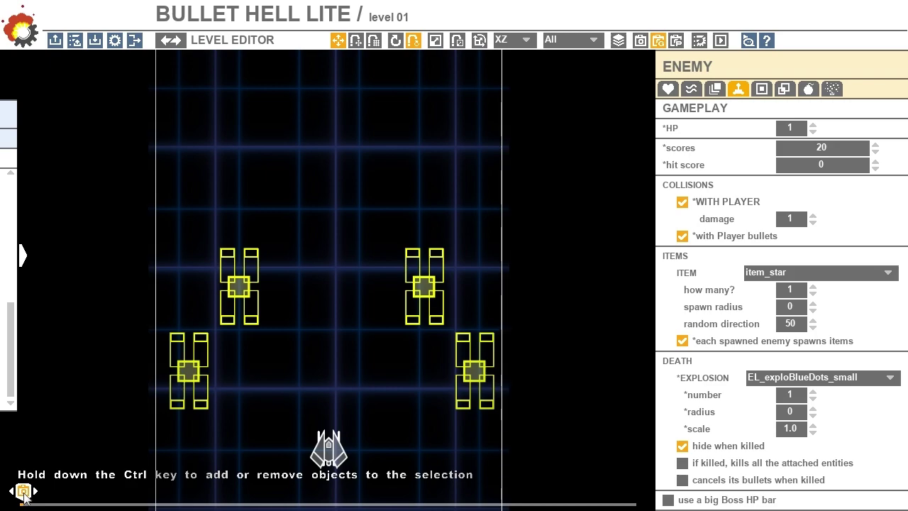
Advance the preview and reposition the enemy wave, checking it from the TOP view
drag(23, 496, 30, 497)
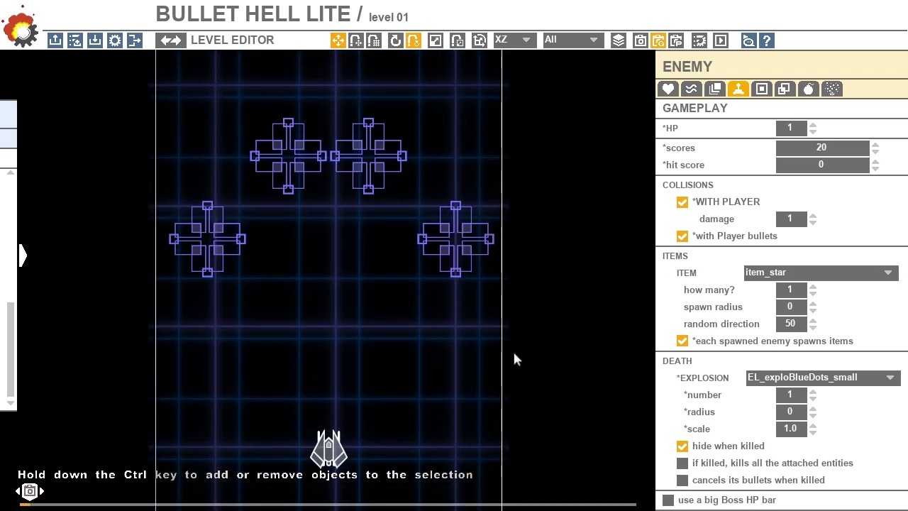
scroll(515, 360, up, 3)
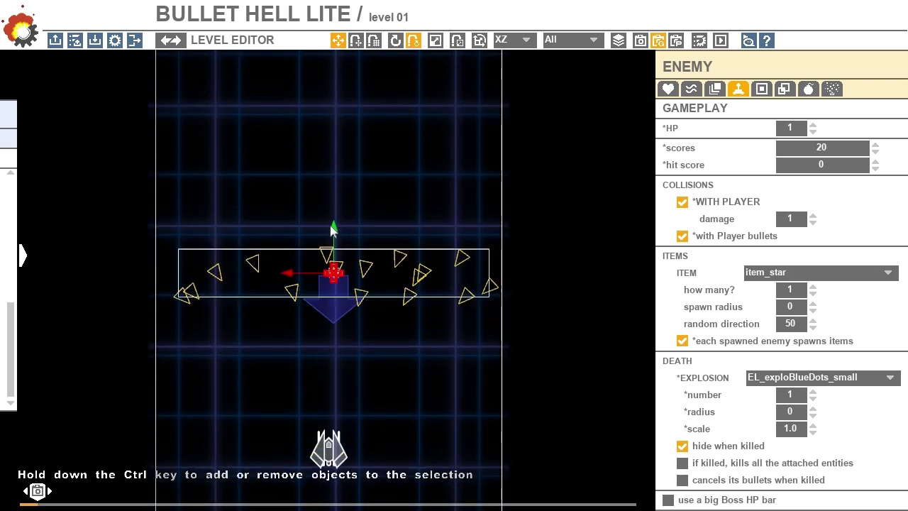
drag(332, 229, 330, 207)
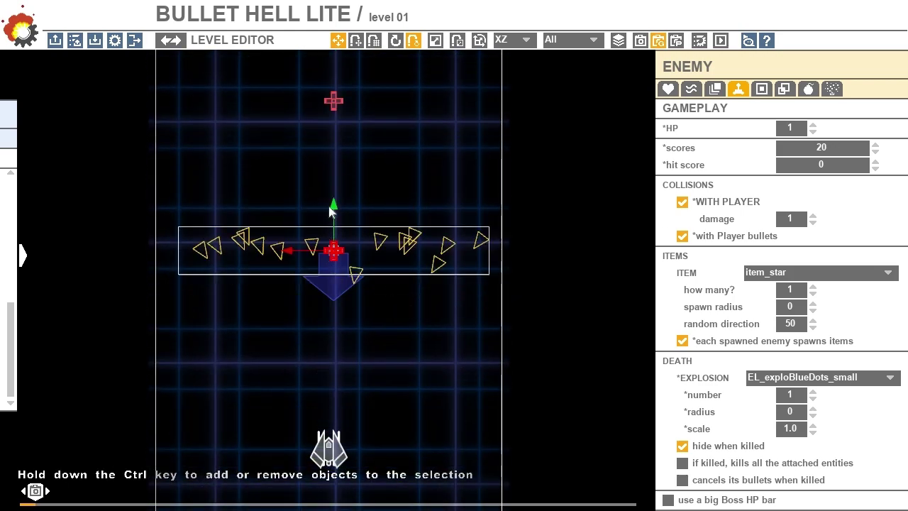
key(t)
scroll(358, 274, down, 3)
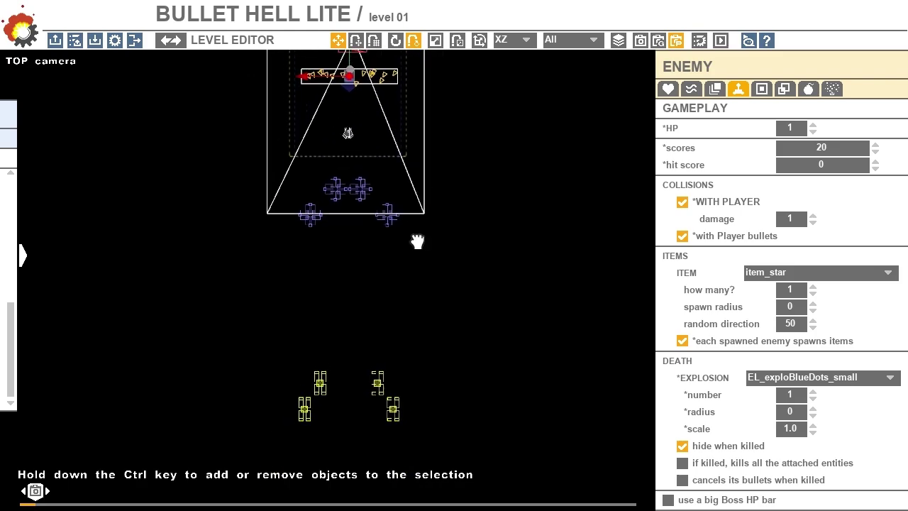
drag(352, 102, 357, 303)
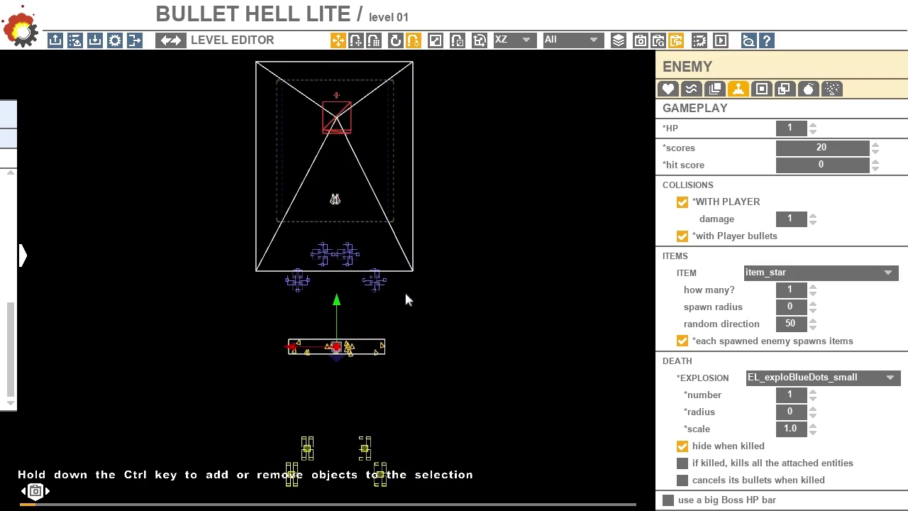
Select the blue and lower enemies in the camera view, then rewind the preview to the start
drag(412, 298, 221, 222)
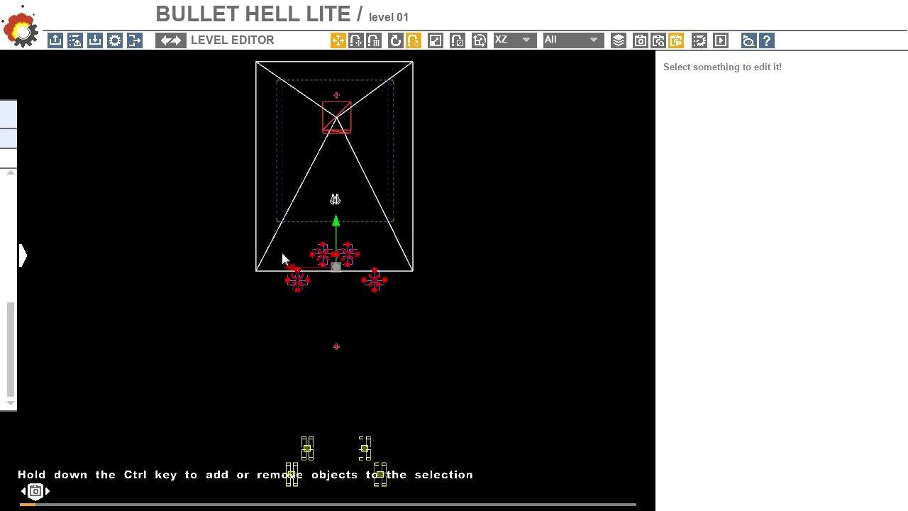
key(c)
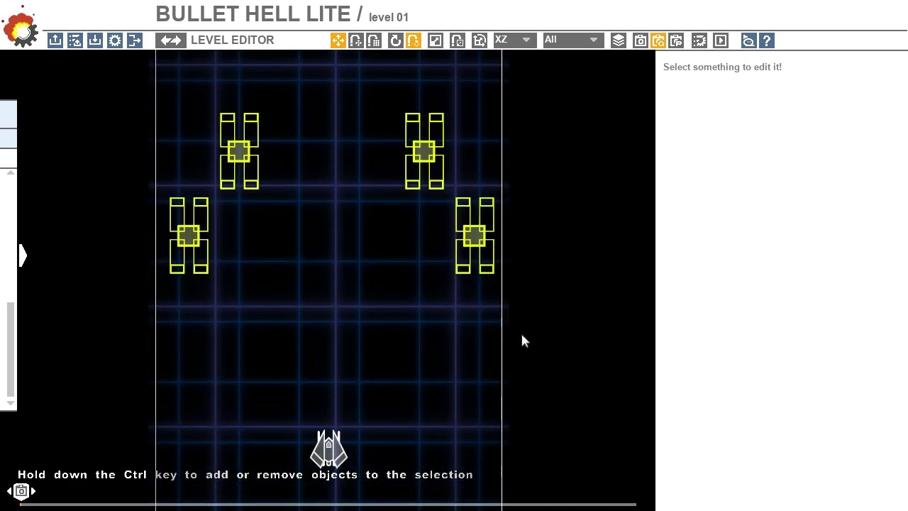
drag(522, 342, 122, 216)
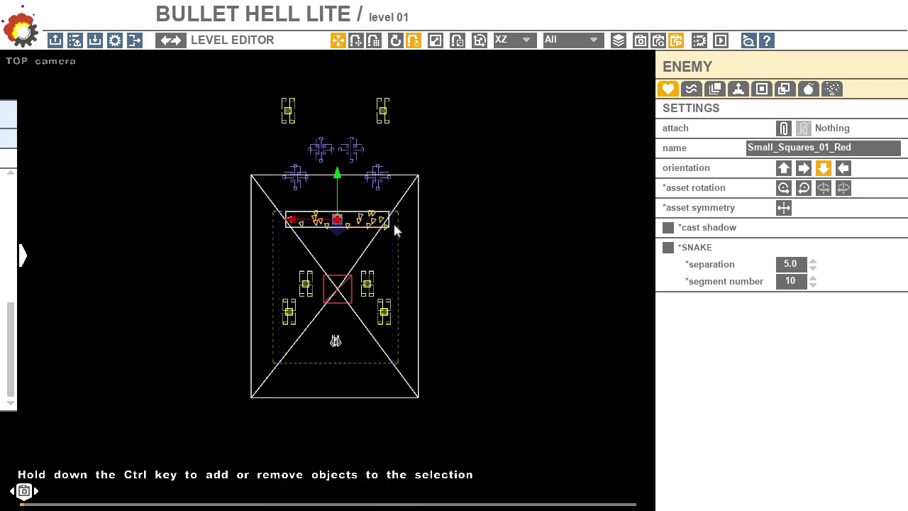
click(17, 491)
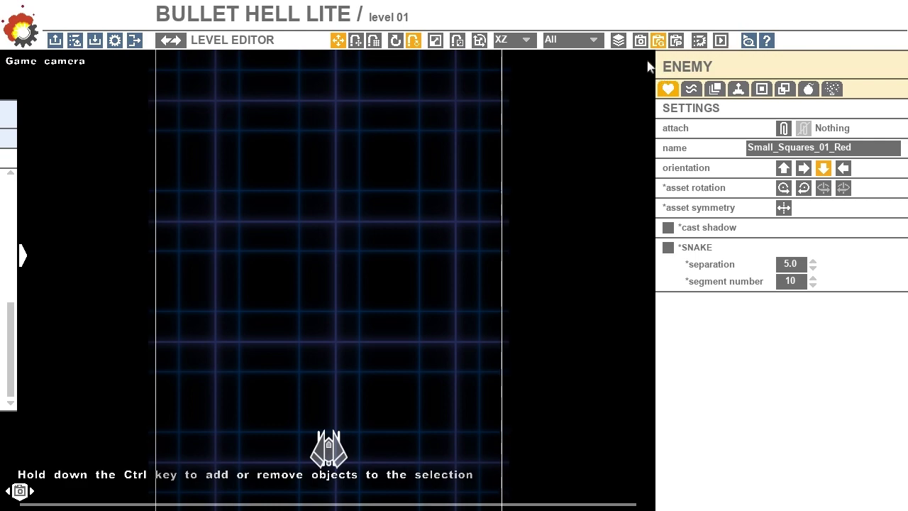
Set the camera's speed to 1.4
click(640, 41)
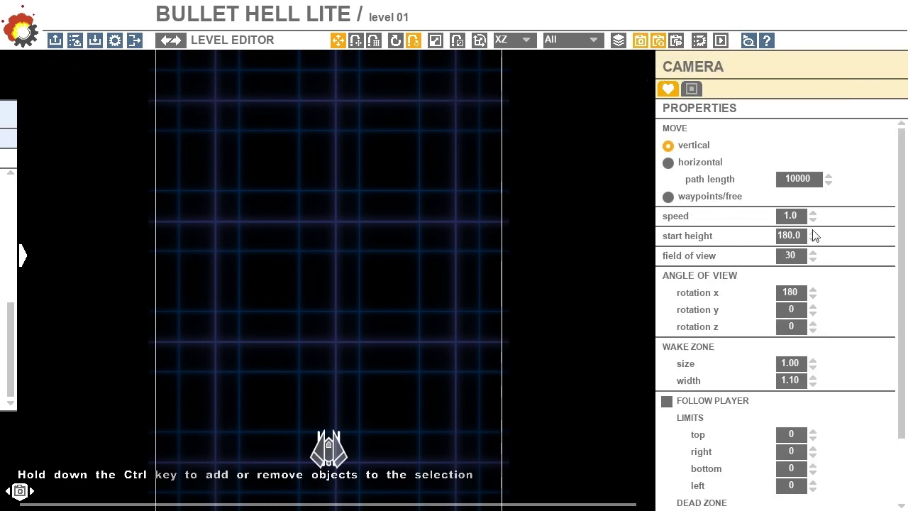
click(791, 216)
text(1.4)
key(Return)
Test-play the level with F5, dodging and firing with the arrow keys, then exit with Escape
key(F5)
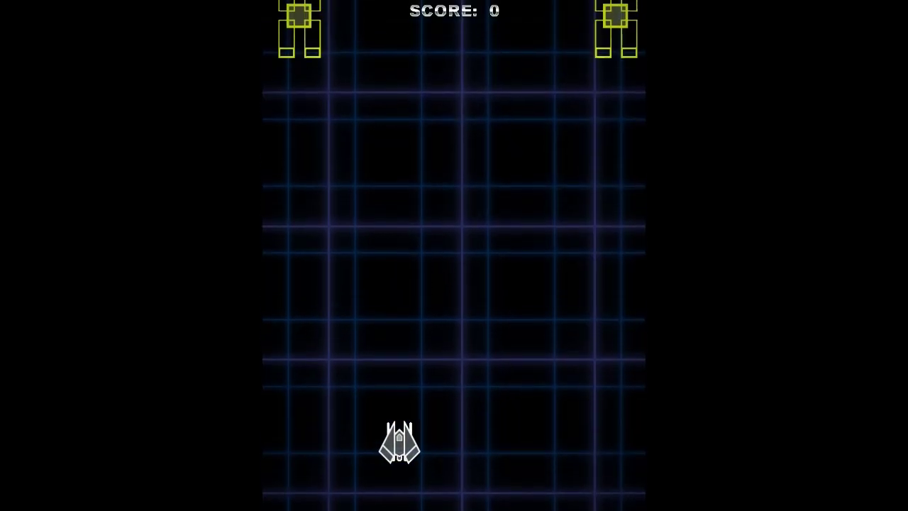
key(Left)
key(Right)
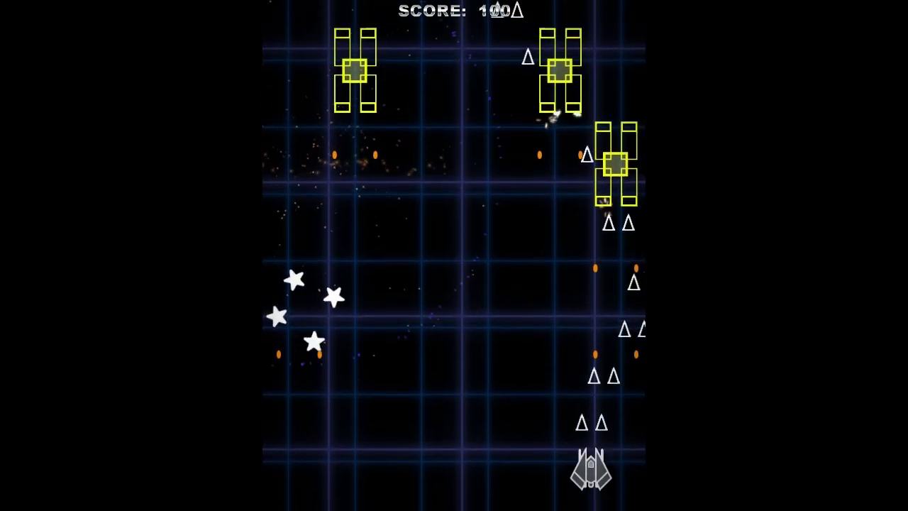
key(Up)
key(Left)
key(Right)
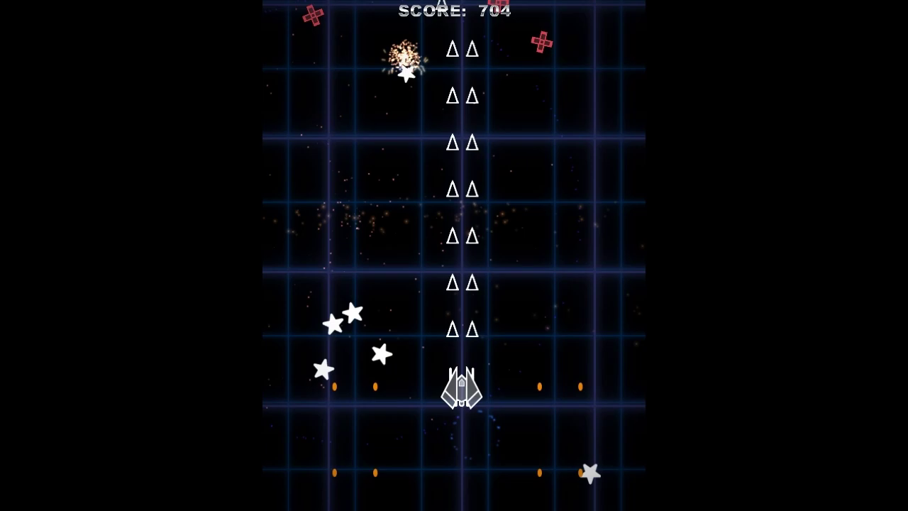
key(Right)
key(Left)
key(Right)
key(Left)
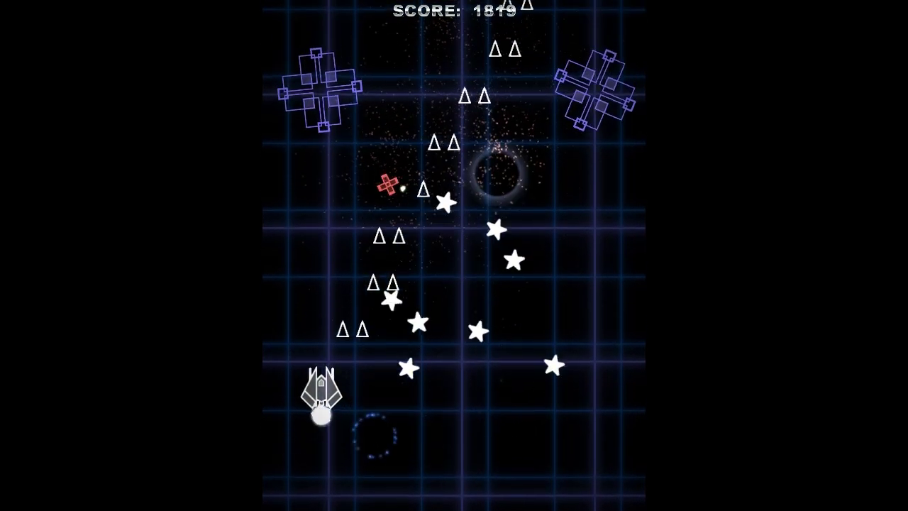
key(Right)
key(Up)
key(Left)
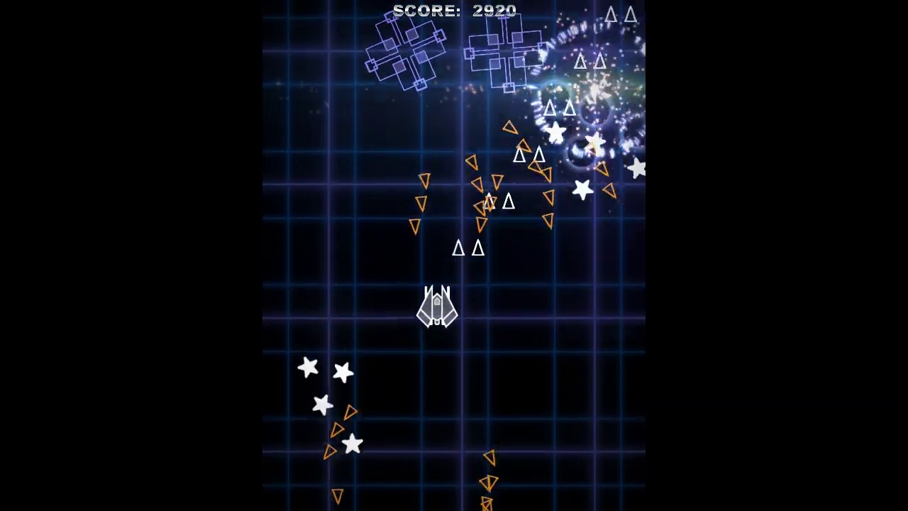
key(Left)
key(Right)
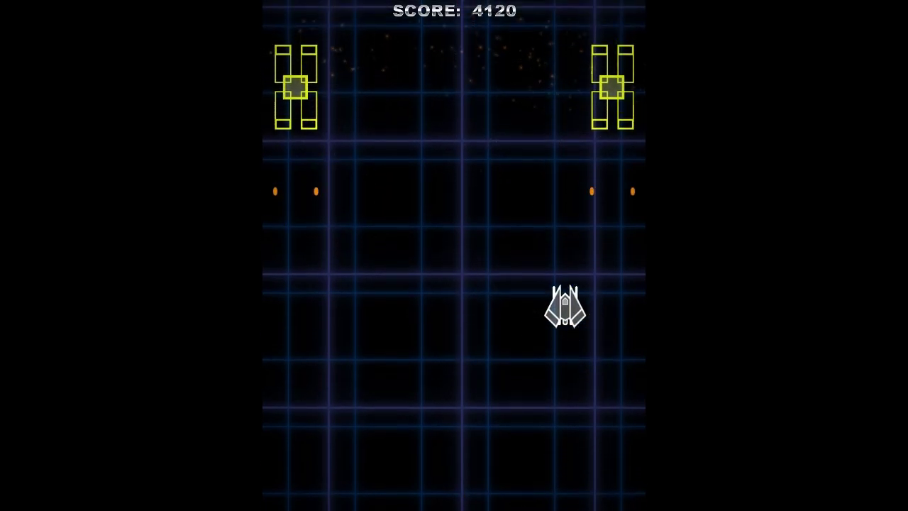
key(Escape)
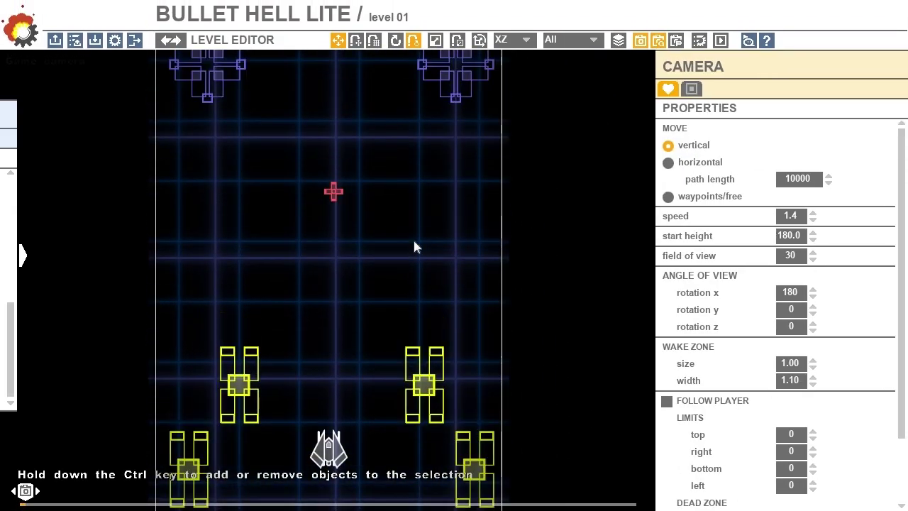
Move the four cross enemies down, then raise the top pair higher above the lower pair
click(331, 216)
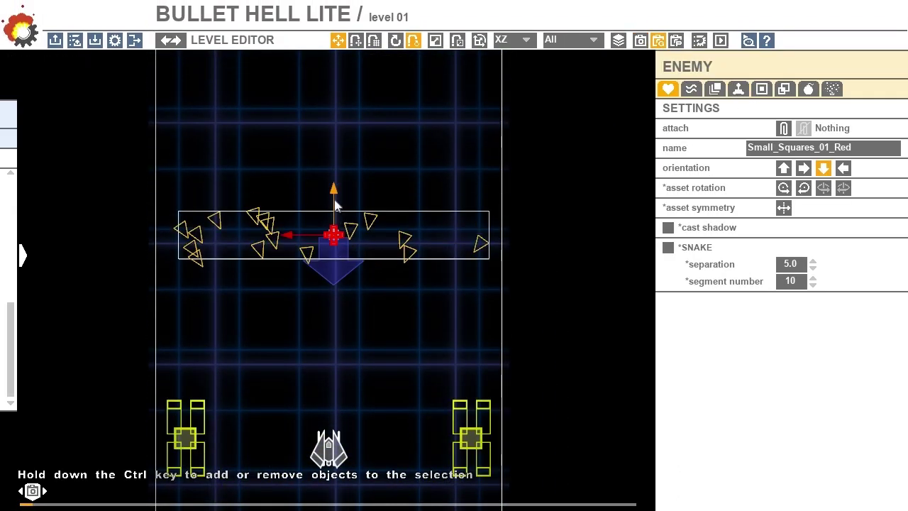
drag(189, 334, 516, 125)
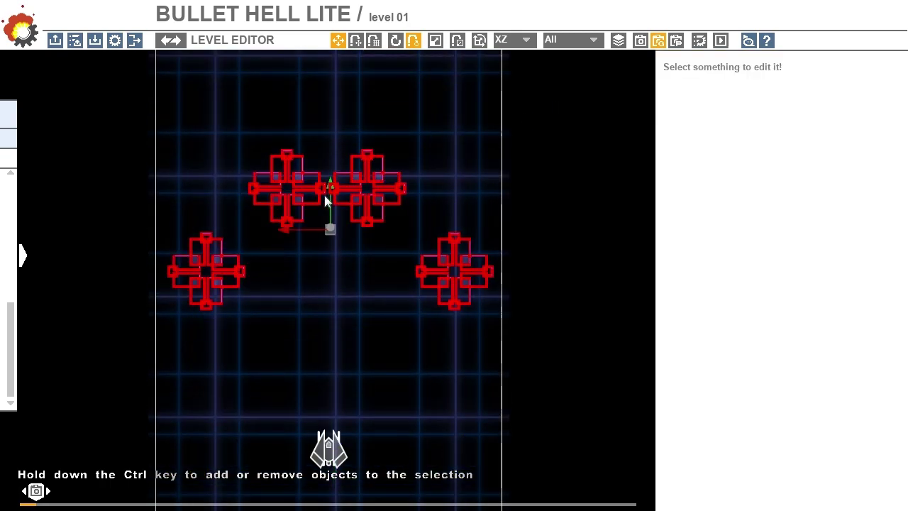
drag(326, 202, 329, 326)
drag(237, 219, 383, 331)
drag(328, 263, 326, 225)
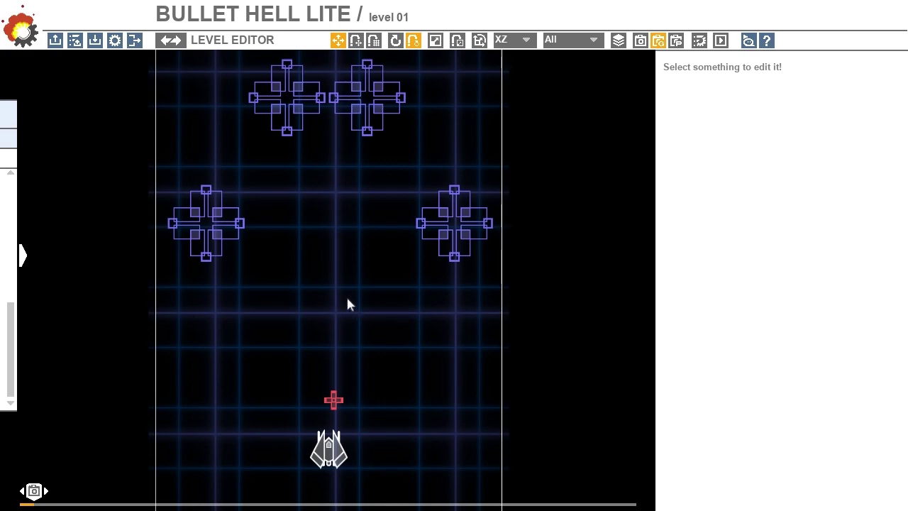
scroll(409, 312, up, 3)
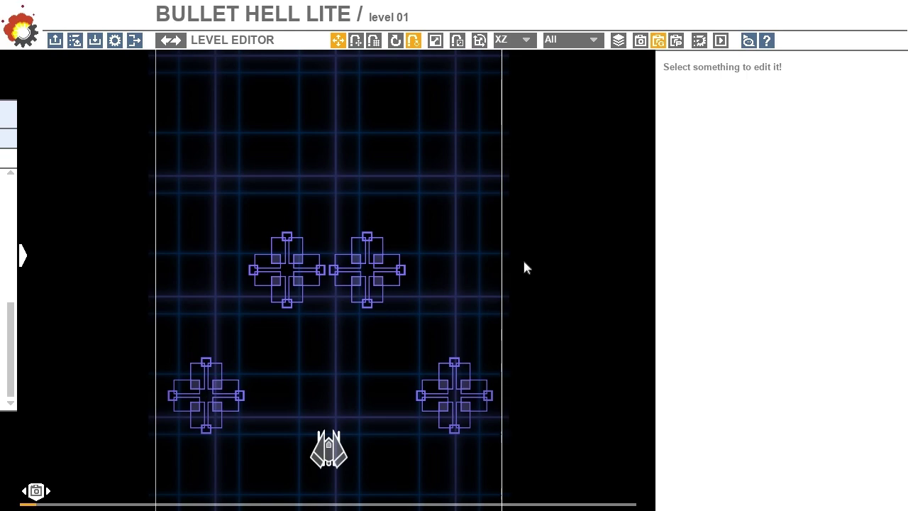
scroll(525, 267, up, 2)
Place the End of level object from the Game Box's GAMEPLAY tab above the cross enemies
click(23, 256)
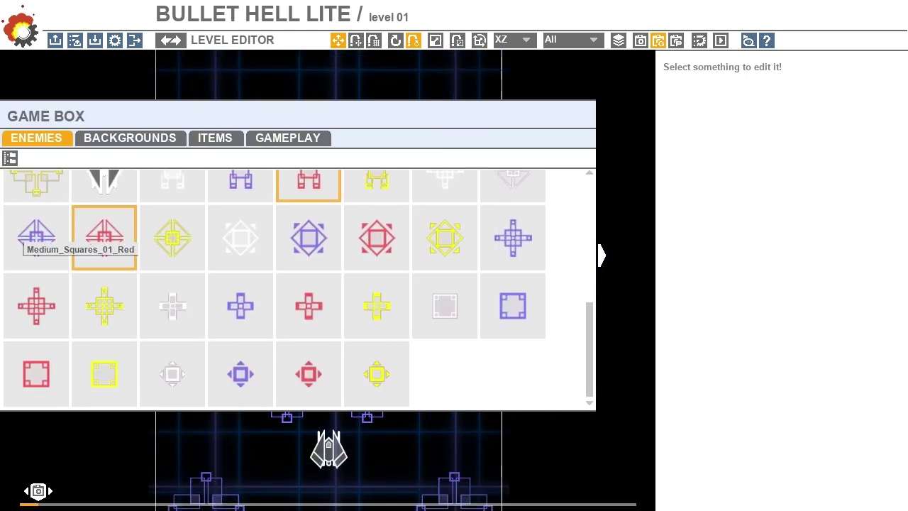
click(272, 140)
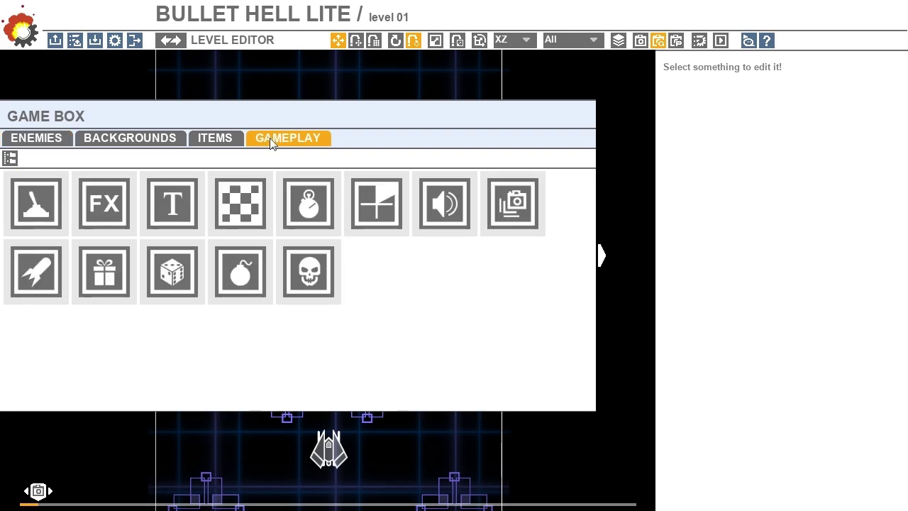
click(239, 216)
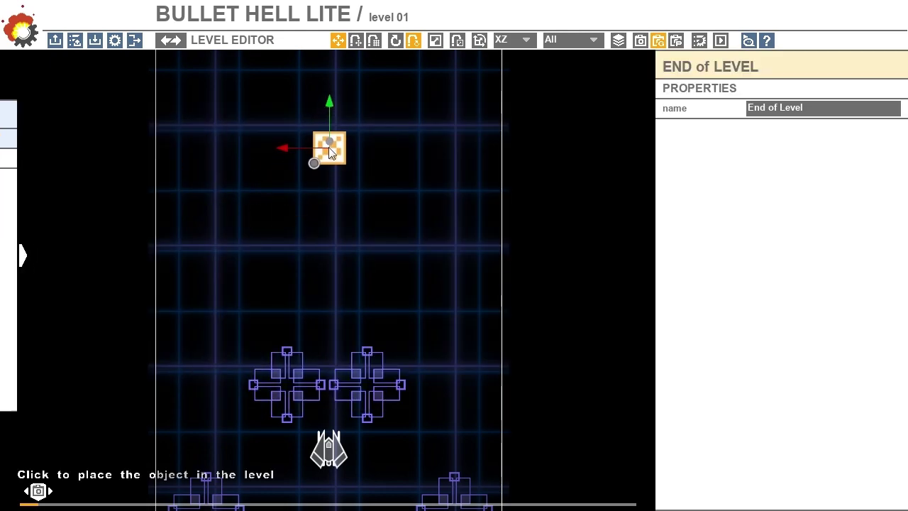
click(335, 137)
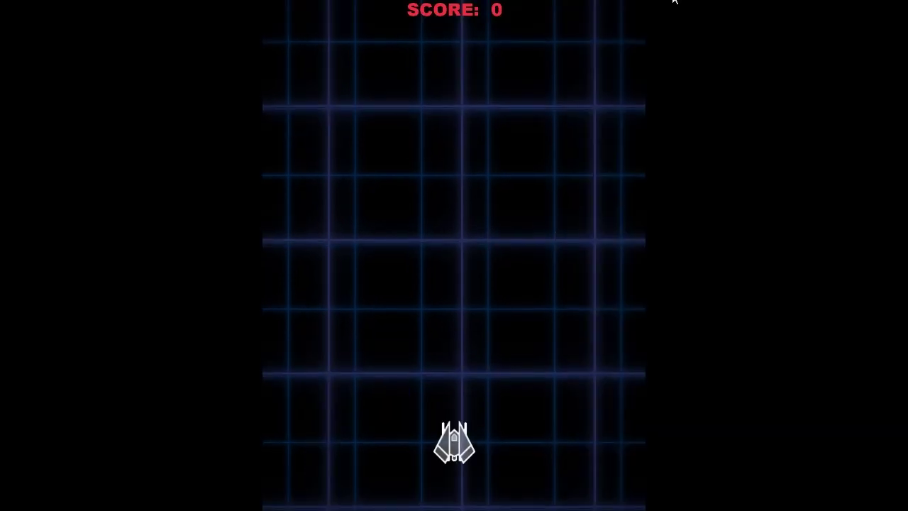
Fly the ship left, right and up with the arrow keys, firing at incoming enemies
key(Left)
key(Right)
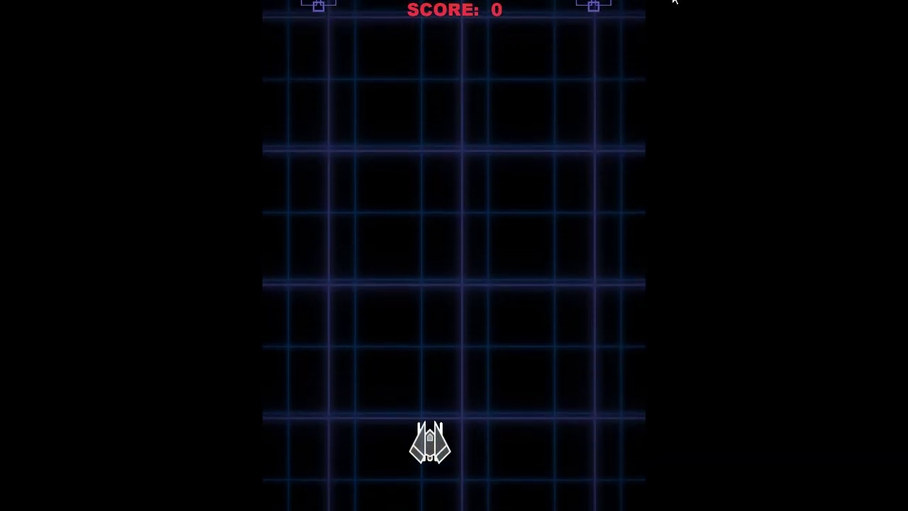
key(Left)
key(Right)
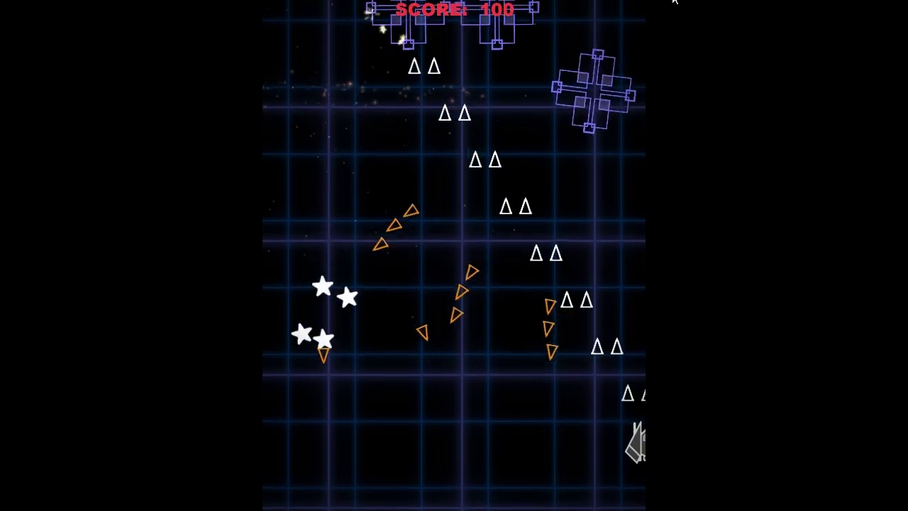
key(Left)
key(Up)
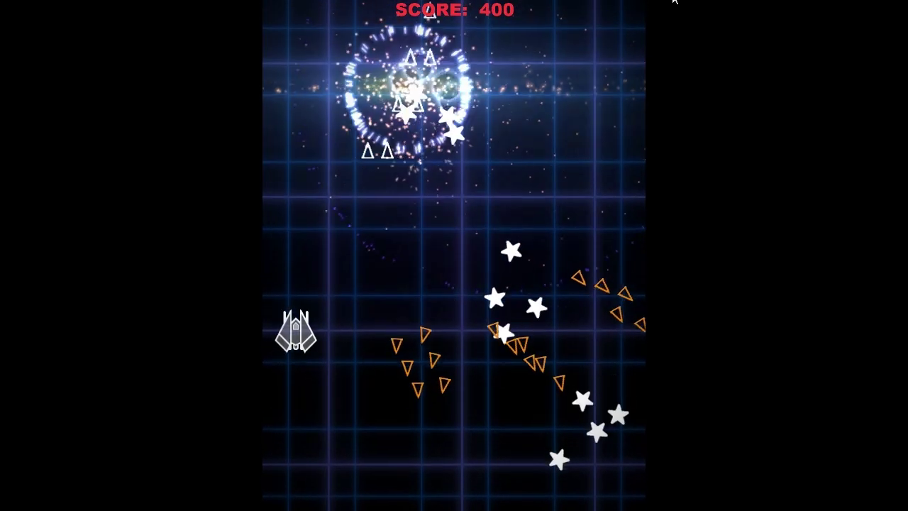
key(Right)
key(Right)
key(Up)
key(Left)
key(Down)
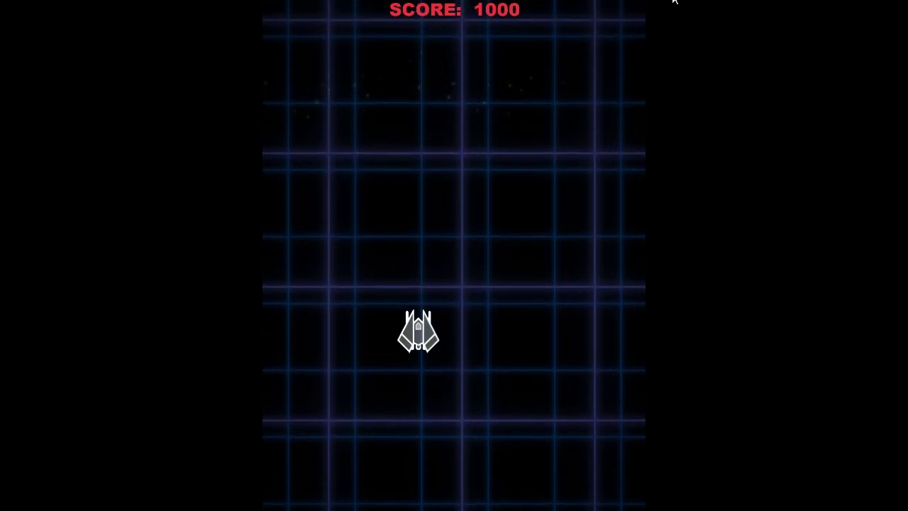
key(Right)
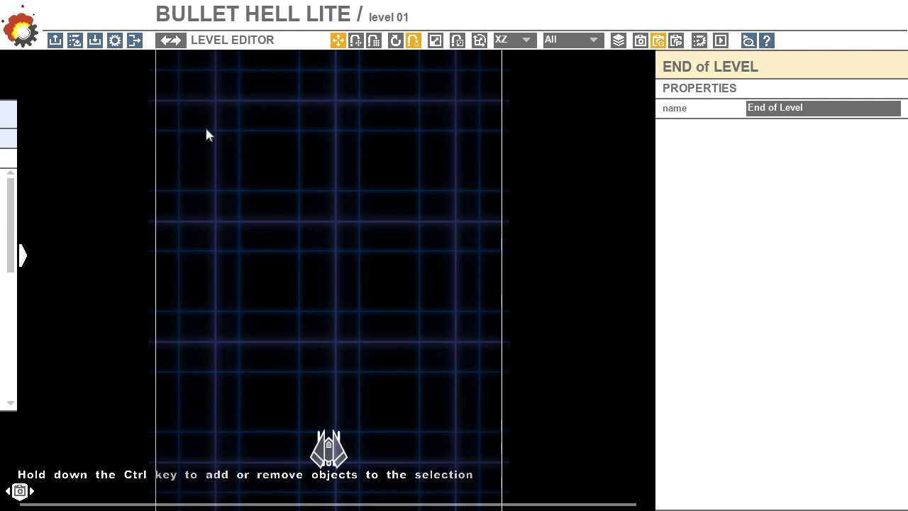
From the Game Editor, save the project and build Bullet hell lite as a stand-alone game
click(167, 41)
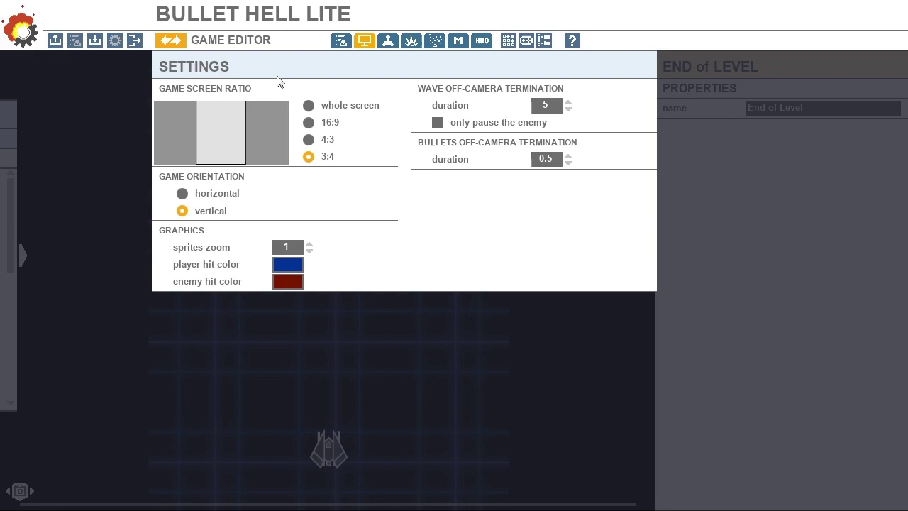
click(508, 41)
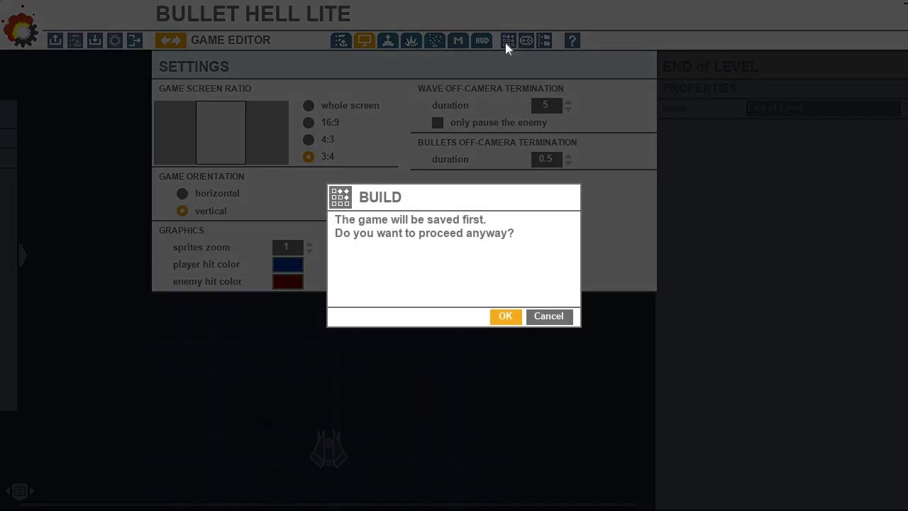
click(505, 317)
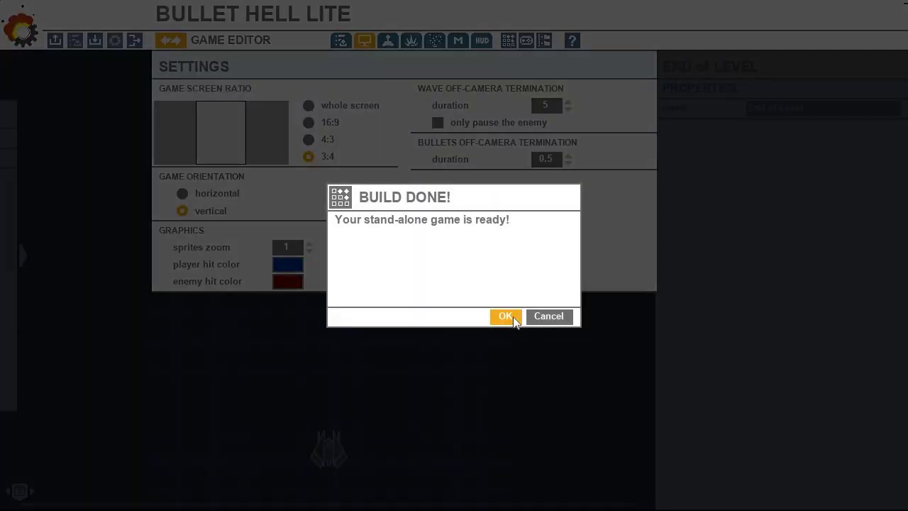
click(513, 318)
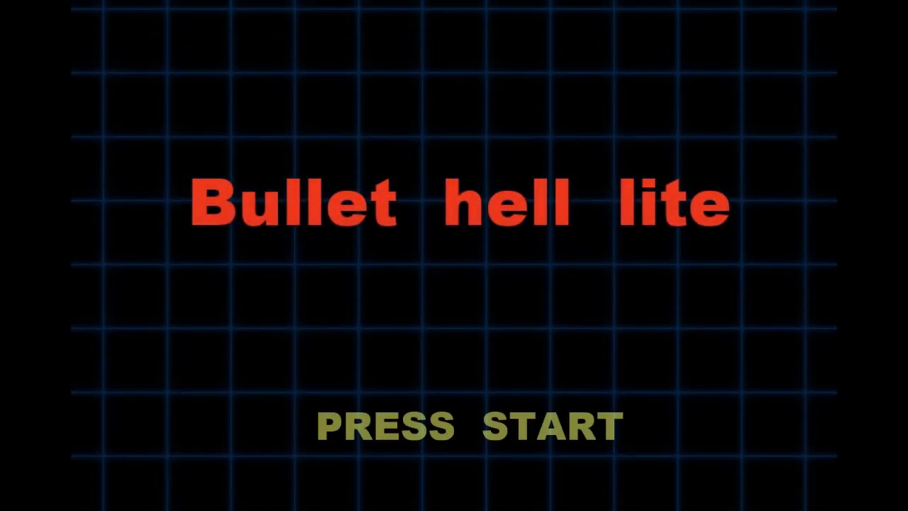
Leave the PRESS START title screen to reach the START, SETTINGS, EXIT main menu
key(Return)
key(Return)
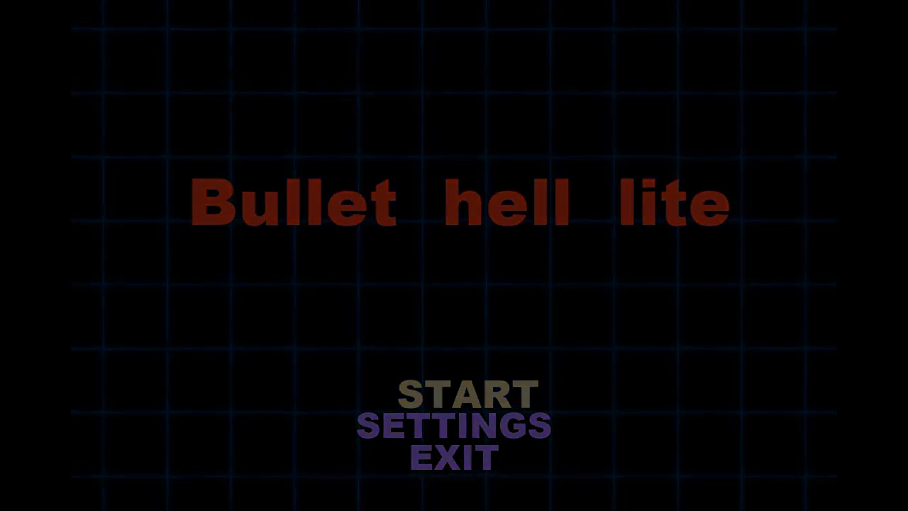